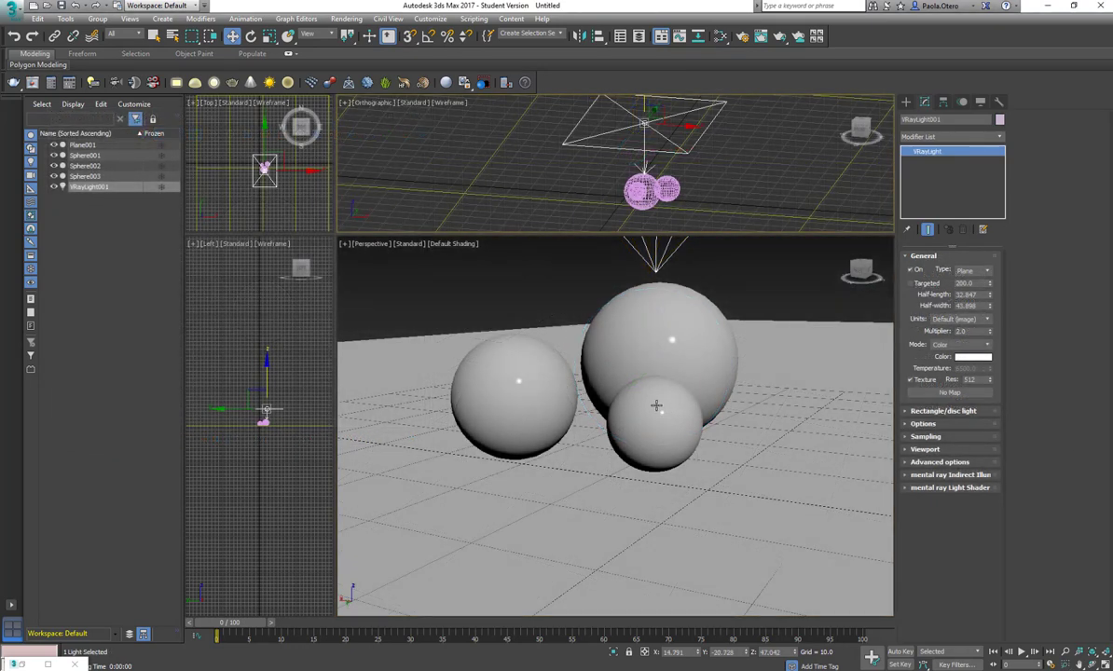
- Maximize the perspective viewport and move the VRay plane light away from above the spheres
alt+middle_drag(694, 373, 691, 399)
scroll(688, 401, down, 5)
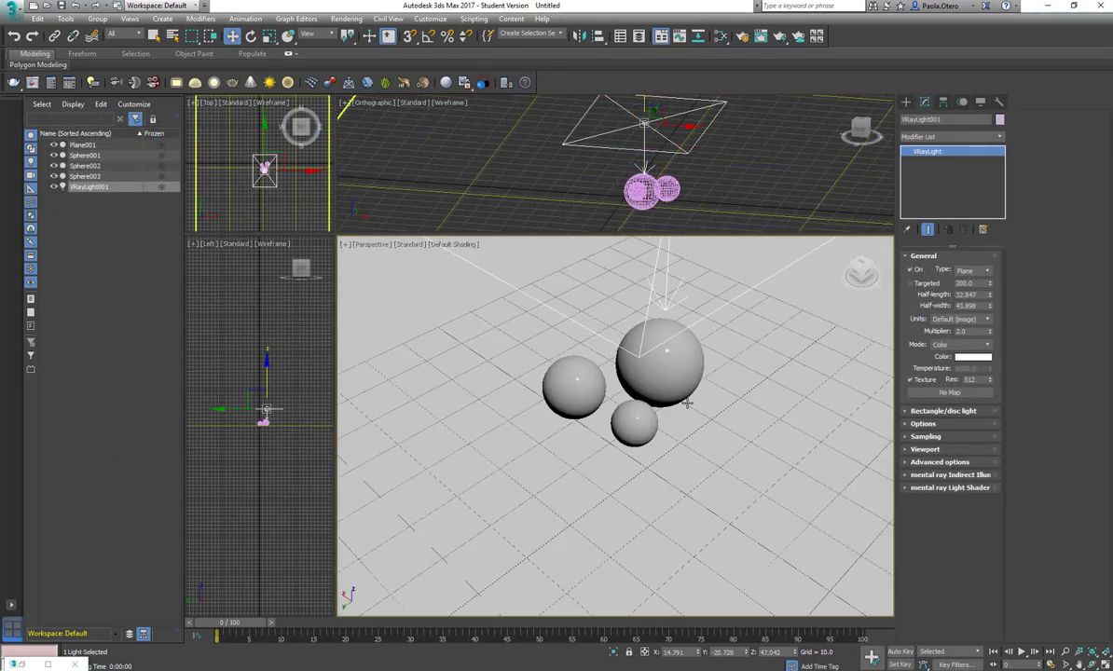
key(alt+w)
scroll(713, 375, down, 2)
drag(626, 283, 576, 341)
alt+middle_drag(576, 342, 764, 398)
scroll(623, 419, up, 5)
scroll(764, 398, down, 4)
- Tilt the plane light toward the spheres and reposition it beside them
key(e)
drag(802, 347, 796, 312)
key(w)
drag(731, 349, 625, 373)
drag(663, 322, 663, 343)
- Start a V-Ray render and make the plane light invisible in its options
key(shift+q)
click(918, 424)
click(913, 473)
scroll(640, 433, up, 5)
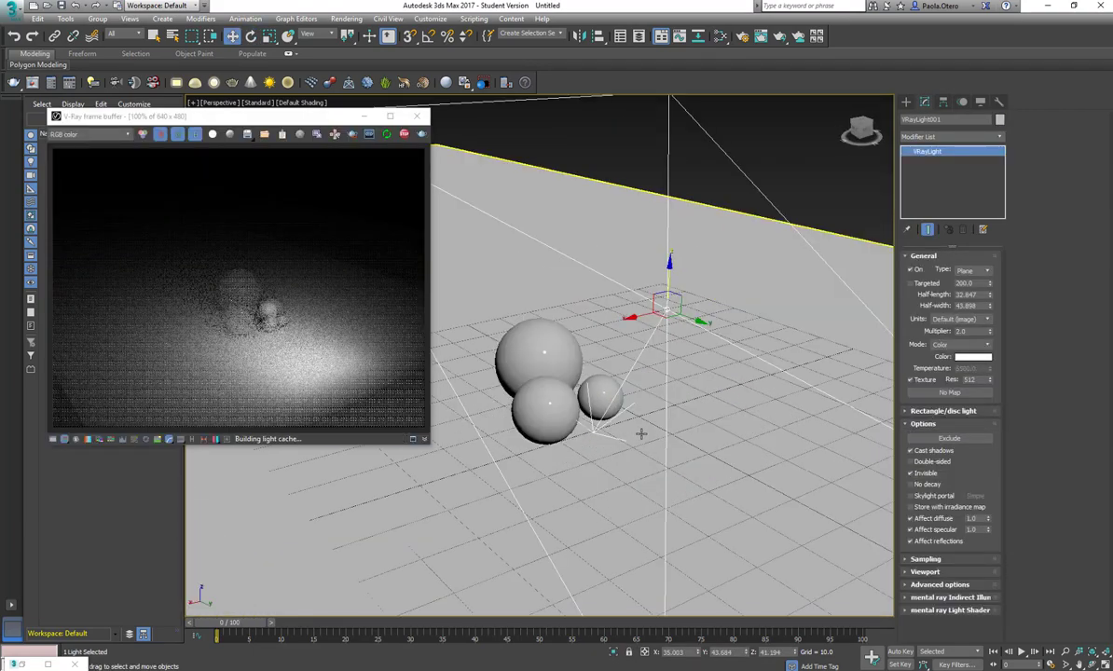
- Move the plane light closer to the spheres and shrink it to half-length 28.248 and half-width 34.679
alt+middle_drag(640, 433, 767, 437)
scroll(743, 436, up, 3)
scroll(698, 457, down, 5)
drag(748, 296, 748, 271)
drag(790, 321, 686, 367)
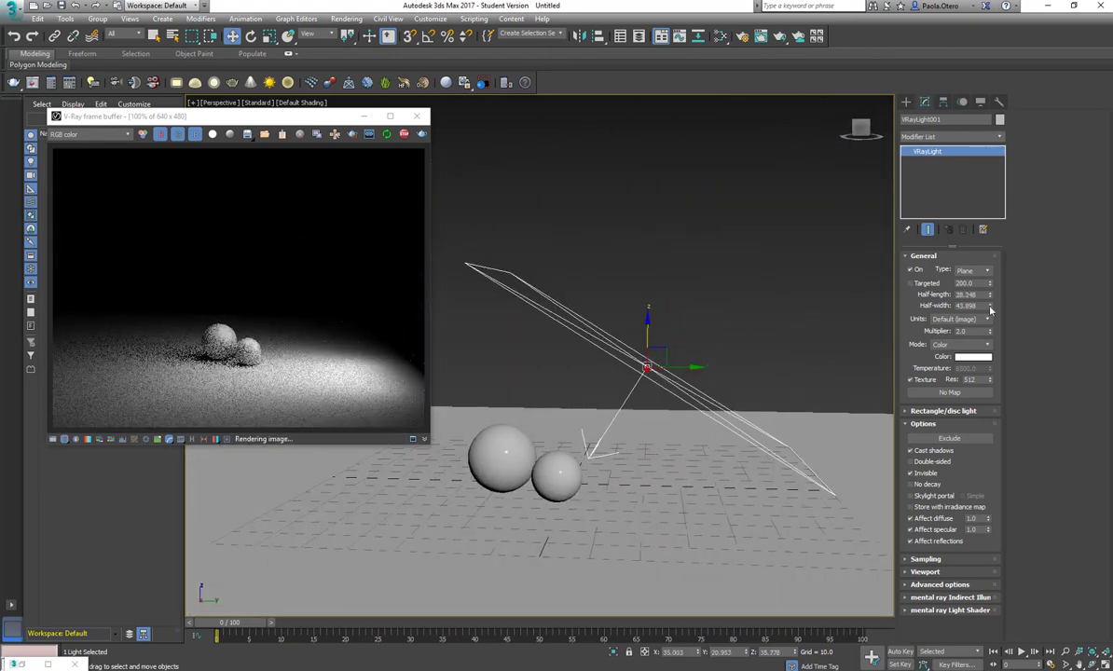
scroll(551, 455, up, 4)
middle_drag(552, 455, 656, 438)
middle_drag(724, 447, 686, 442)
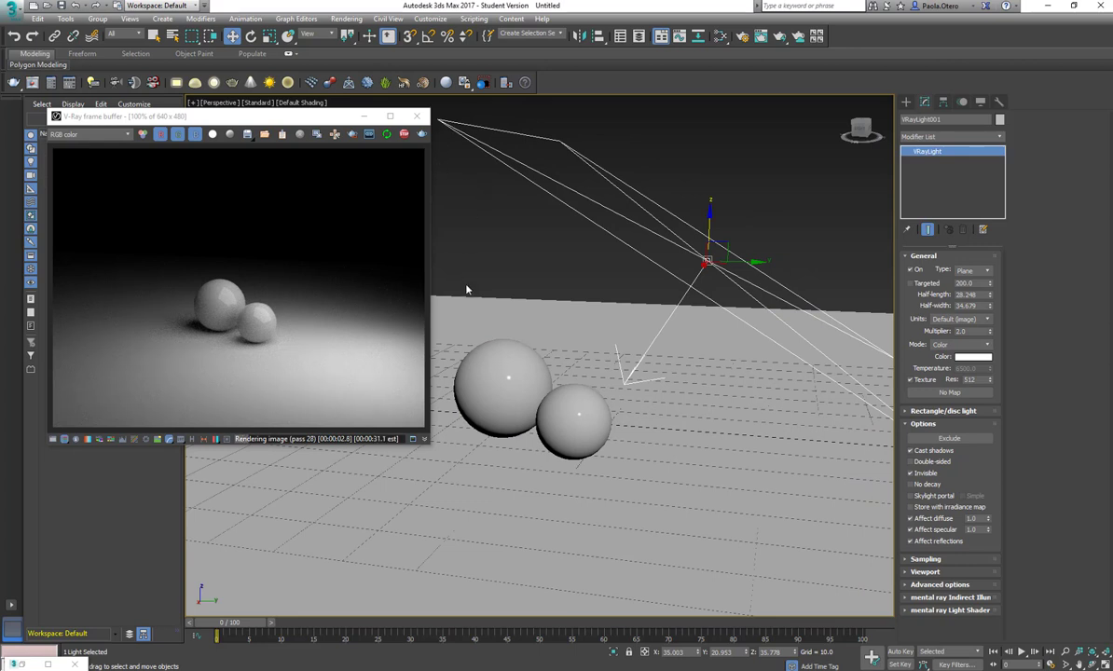
- Set the plane light's Directional value to 0.86 and its Multiplier to 2
click(906, 412)
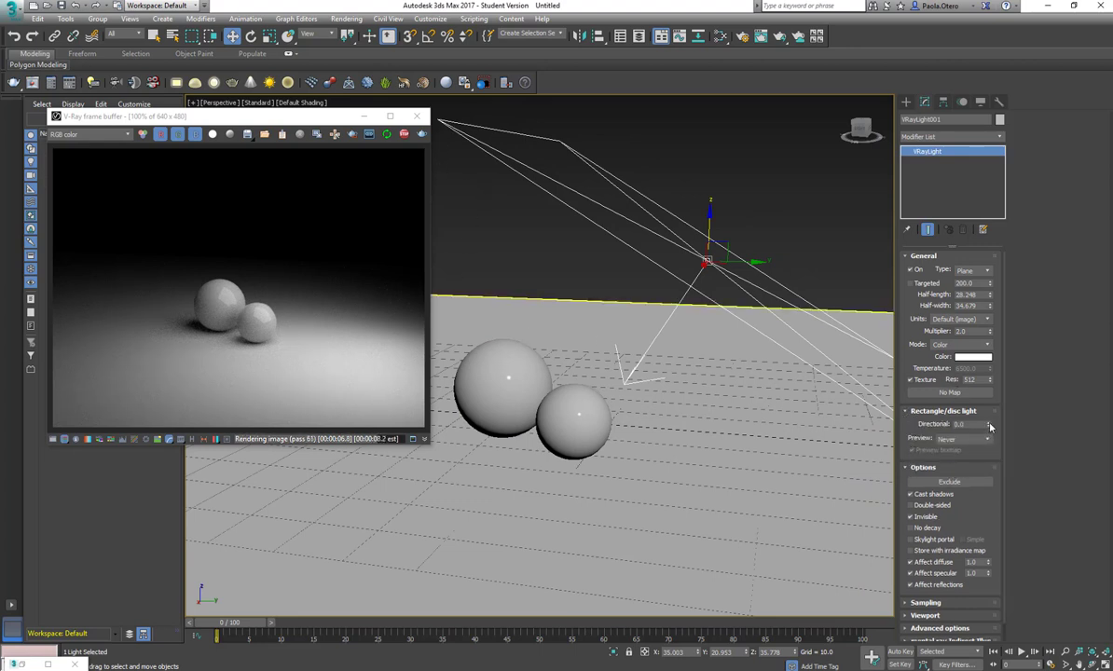
drag(989, 426, 992, 371)
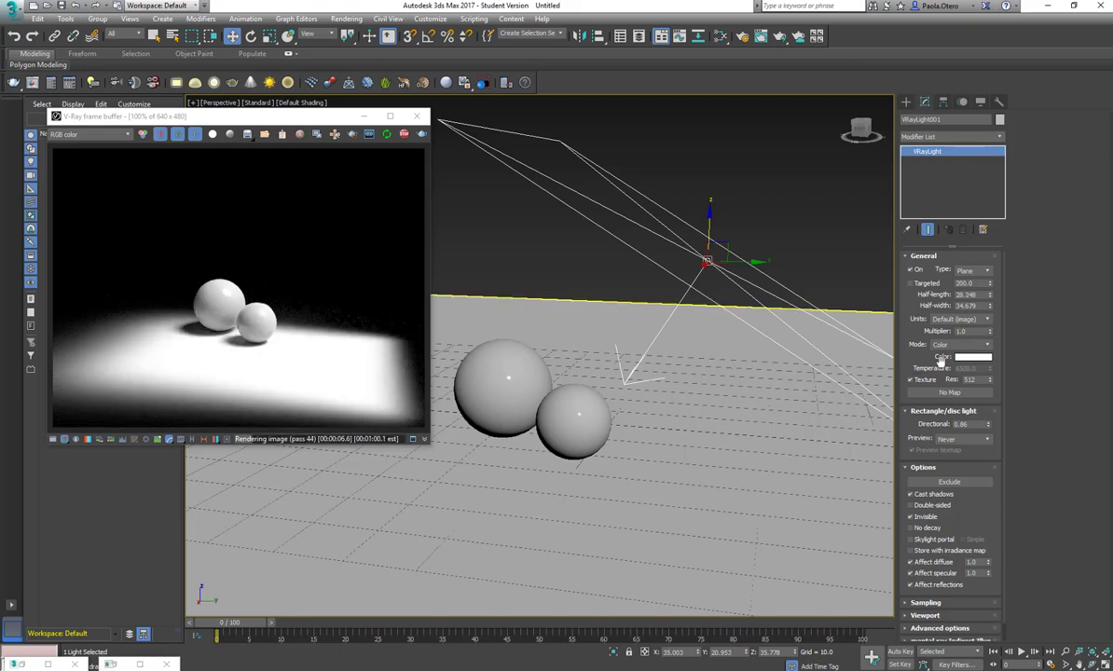
drag(972, 332, 869, 342)
text(2)
key(Return)
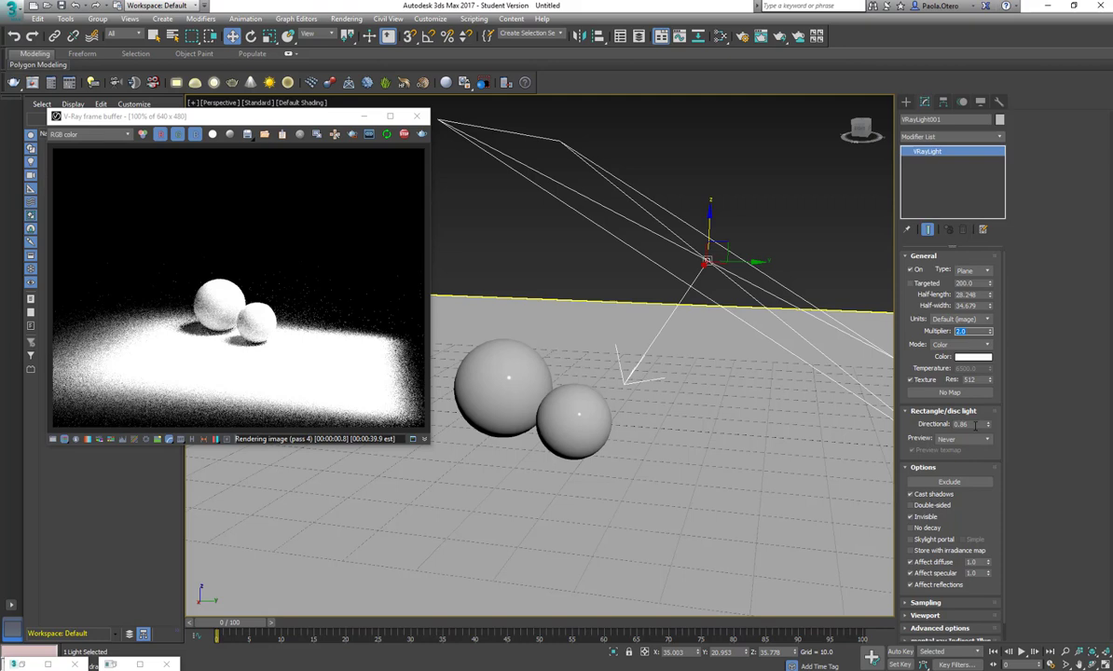
- Reset the plane light's Directional value to 0
drag(976, 426, 837, 423)
text(0)
key(Return)
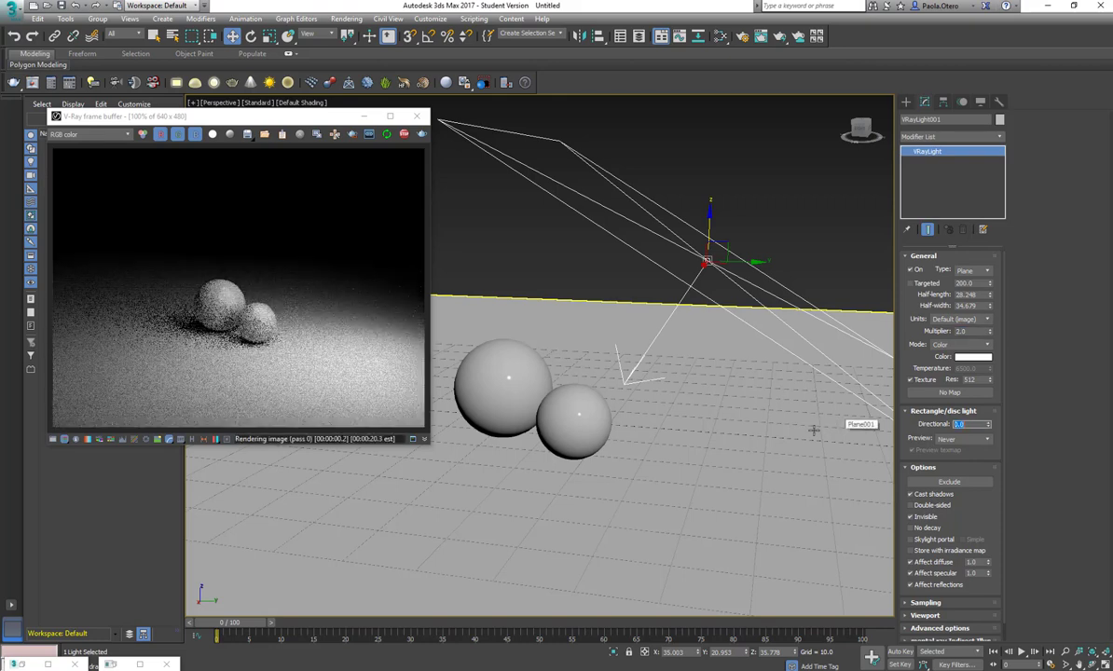
alt+middle_drag(579, 422, 597, 446)
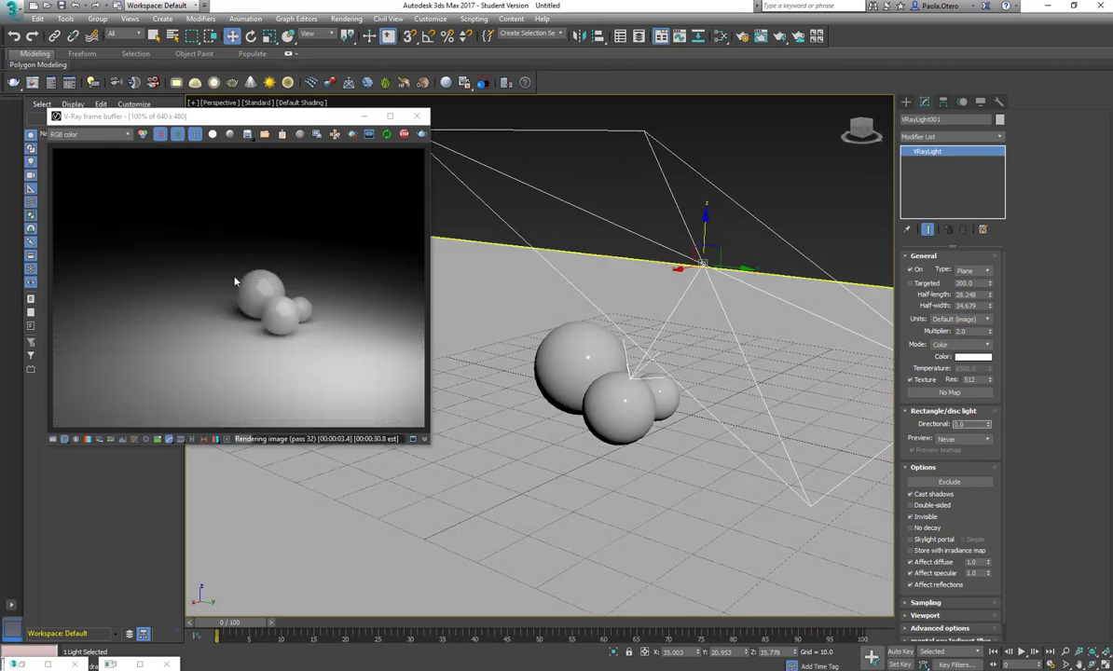
scroll(608, 392, up, 4)
scroll(608, 392, down, 4)
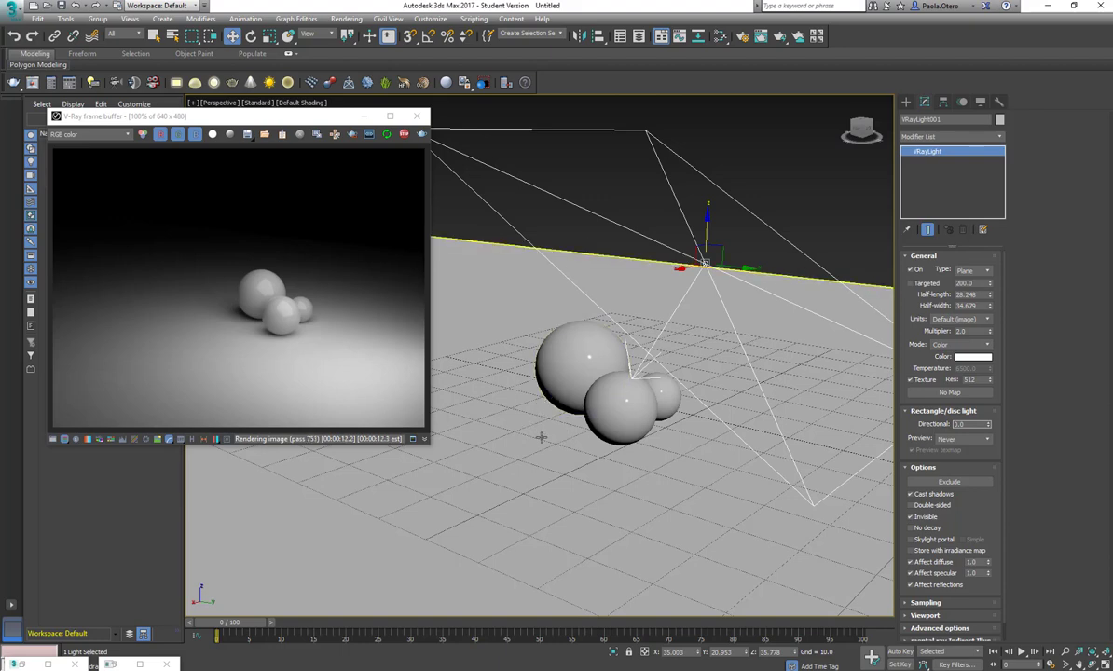
- Darken the diffuse color of Material #40 on the ground plane to a dark grey
key(m)
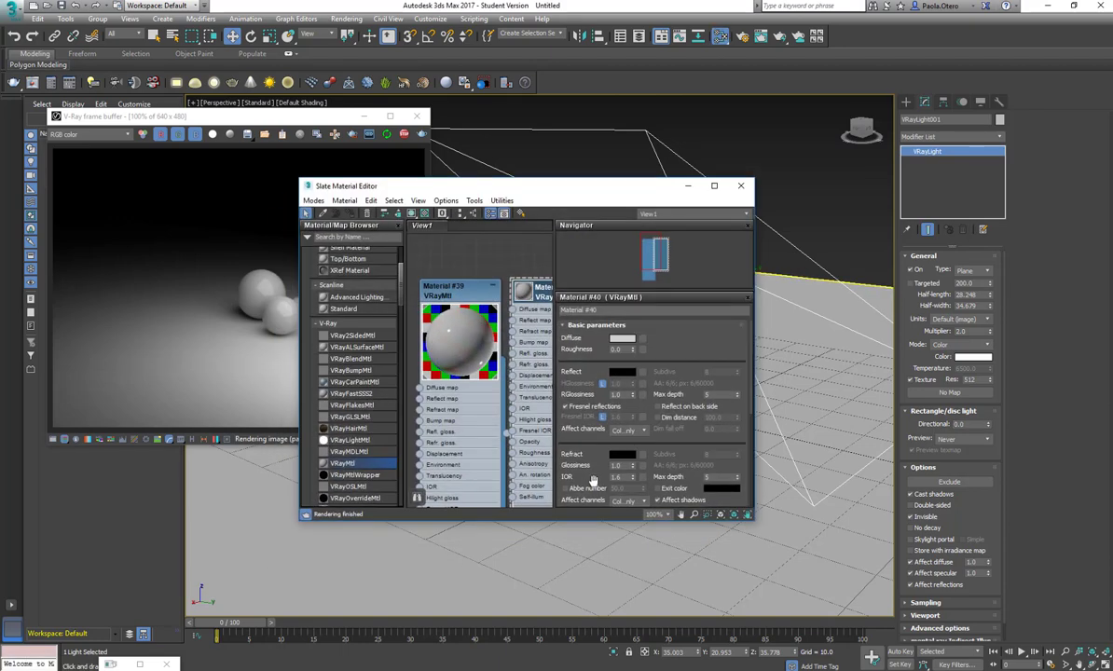
click(629, 338)
drag(342, 124, 339, 85)
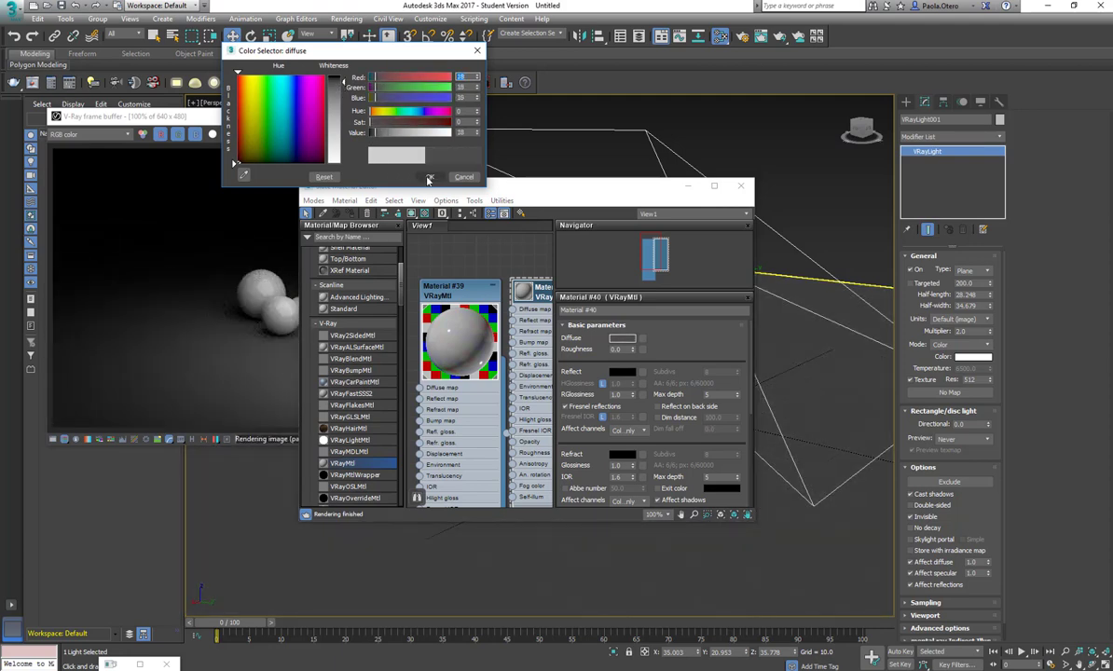
click(430, 177)
click(688, 186)
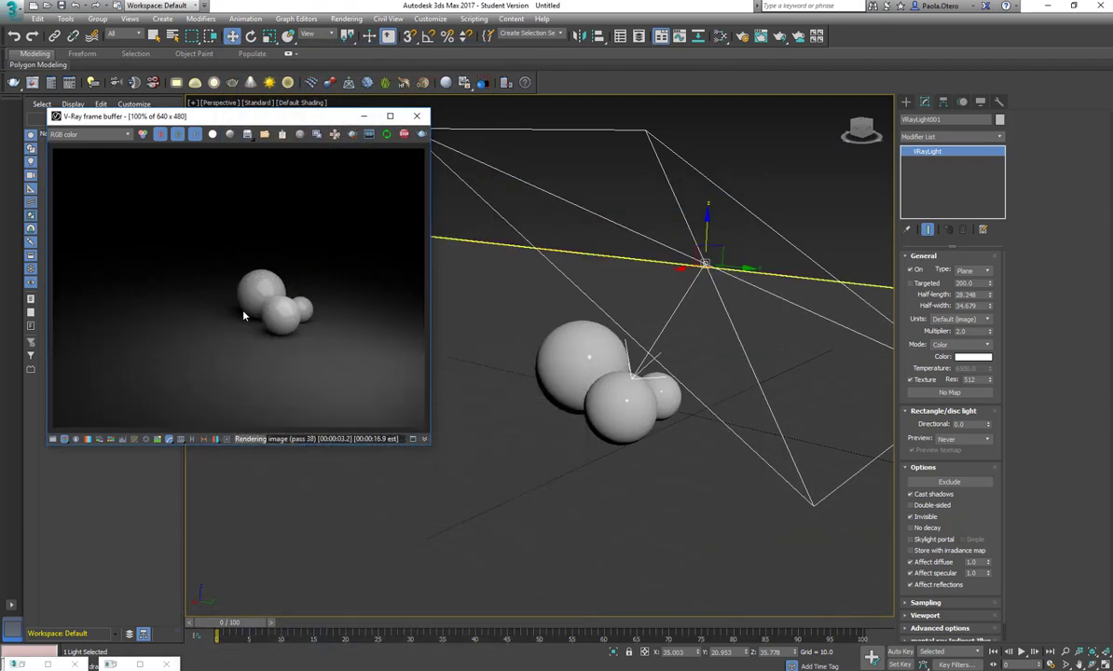
- Add two more VRay plane lights around the spheres, giving VRayLight003 half-length 23.963, half-width 37.087 and Multiplier 0.1
click(905, 102)
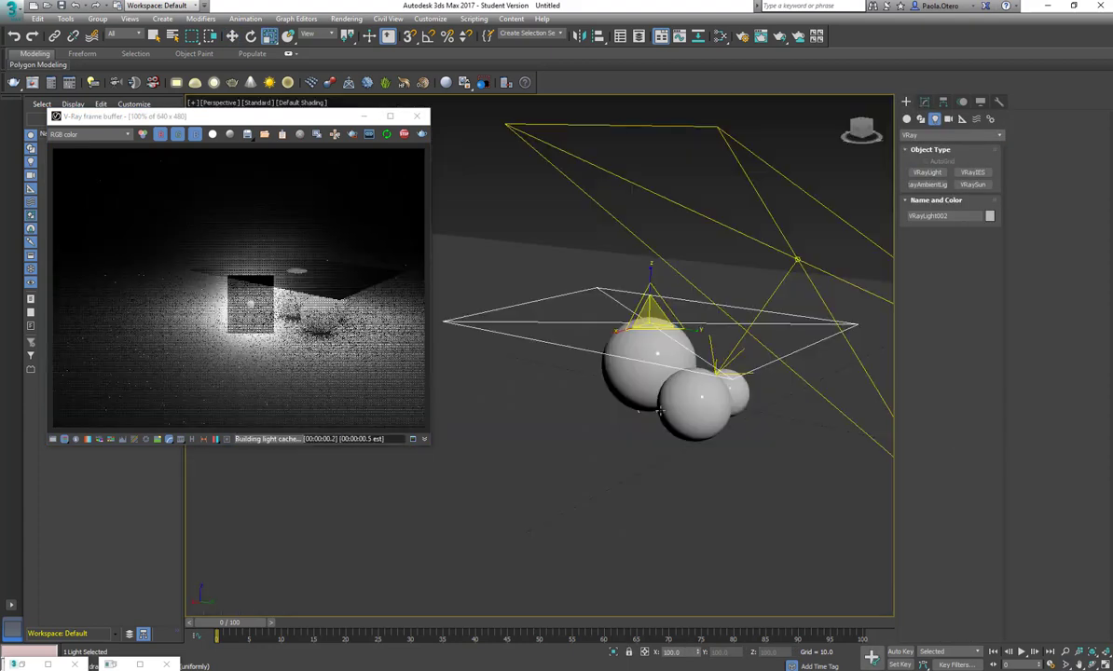
drag(643, 279, 596, 356)
click(924, 103)
click(232, 36)
click(251, 37)
drag(644, 326, 504, 369)
drag(989, 295, 988, 303)
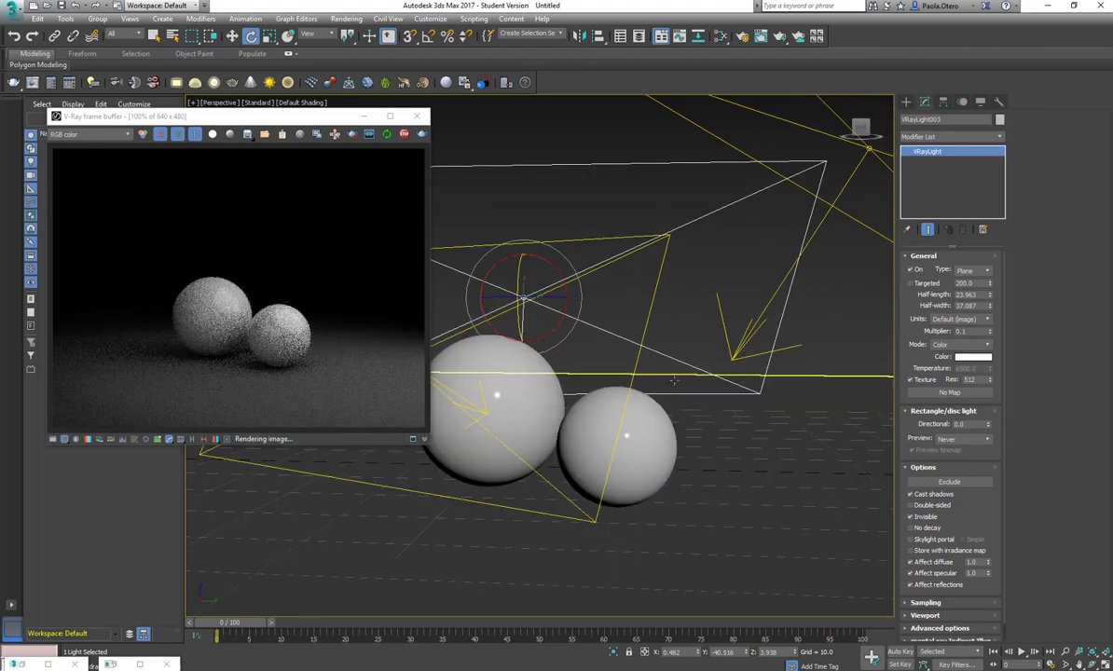
- Raise the Directional value of the main light, VRayLight001, to 0.65
click(812, 129)
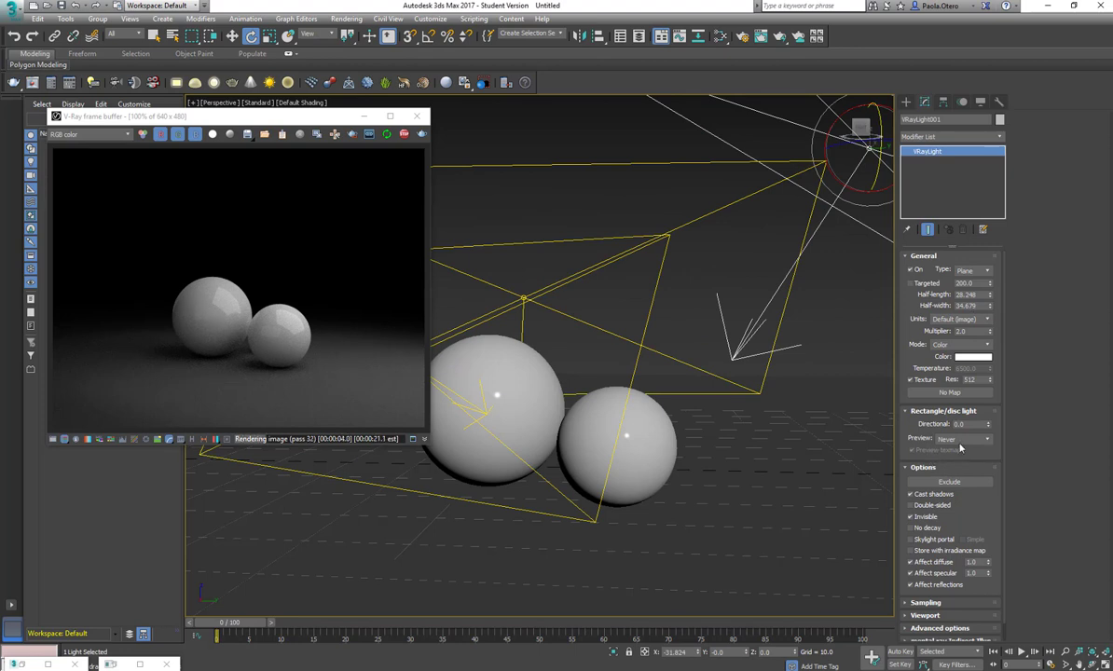
drag(989, 425, 997, 386)
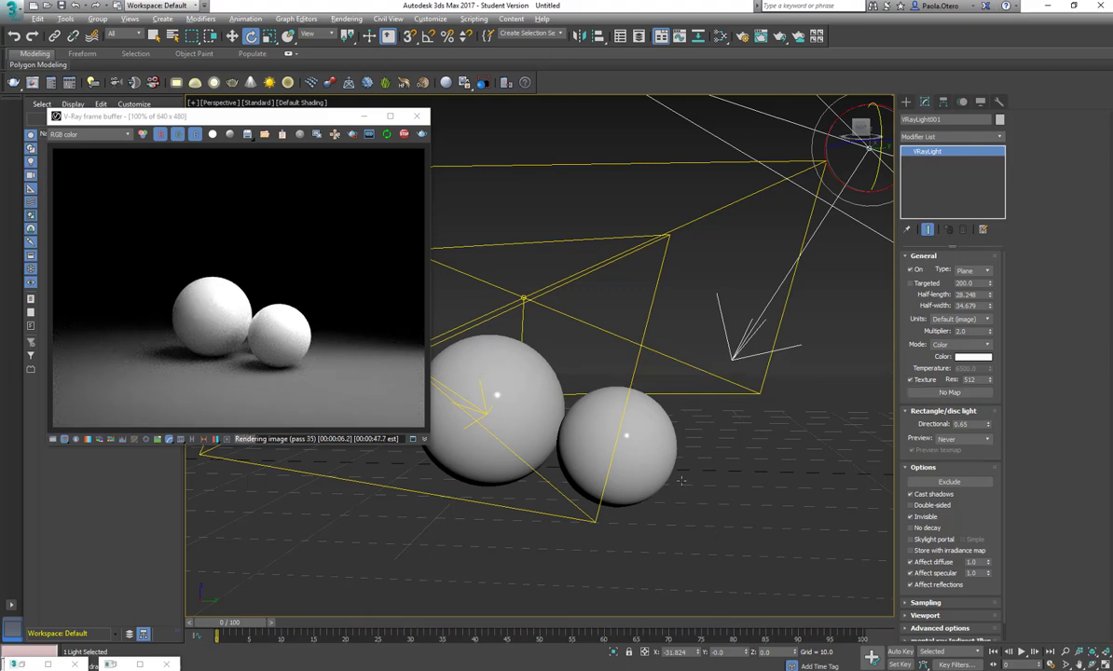
- Move the smallest sphere in front of the gap between the other two spheres
alt+middle_drag(746, 411, 718, 438)
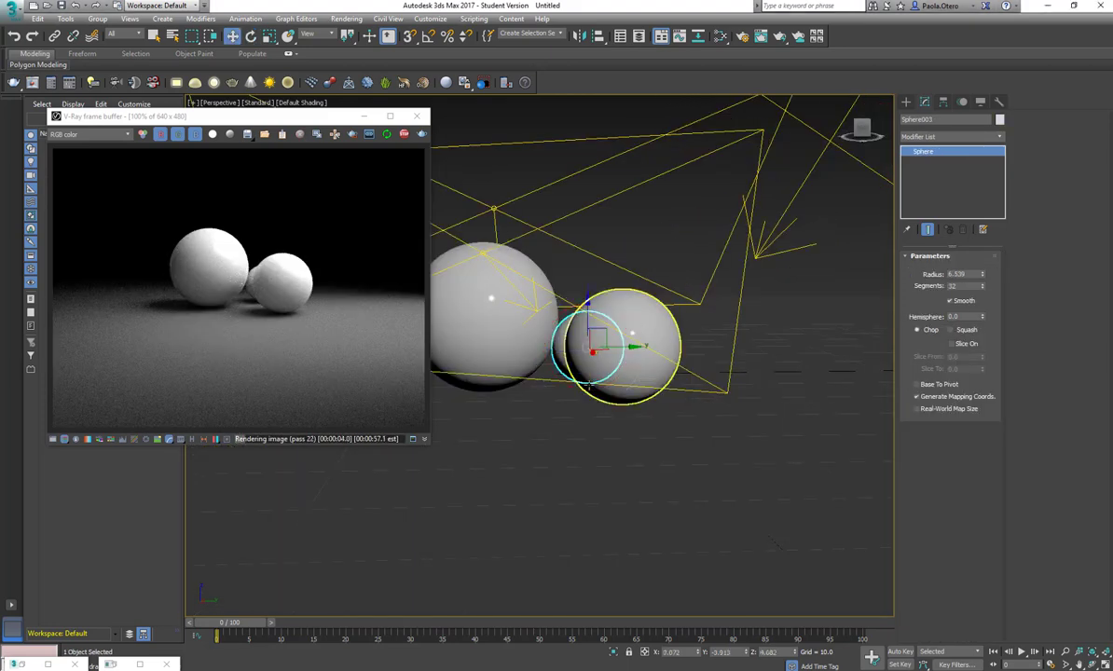
drag(594, 348, 568, 375)
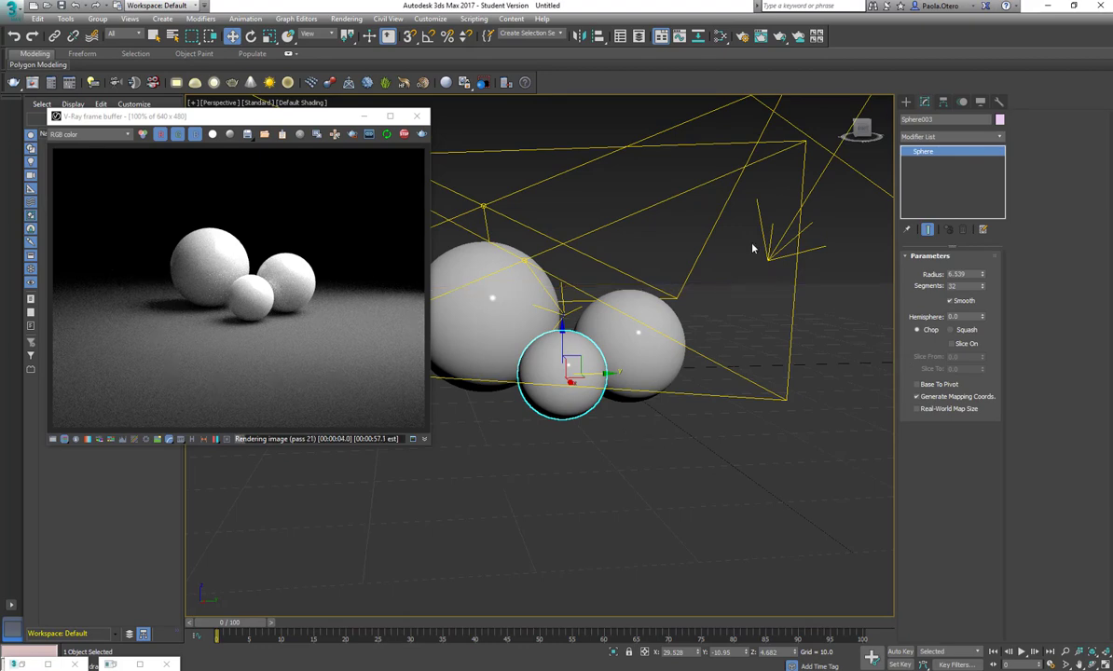
- Set the Directional value of the main light, VRayLight001, back to 0
click(839, 161)
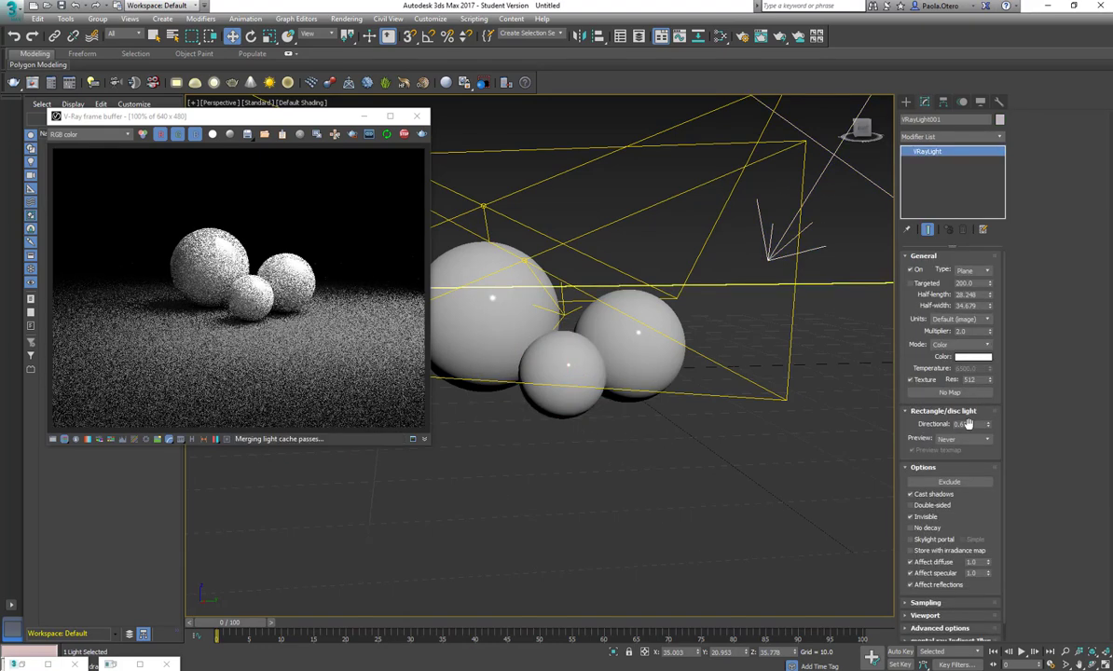
drag(979, 427, 795, 437)
text(0)
key(Return)
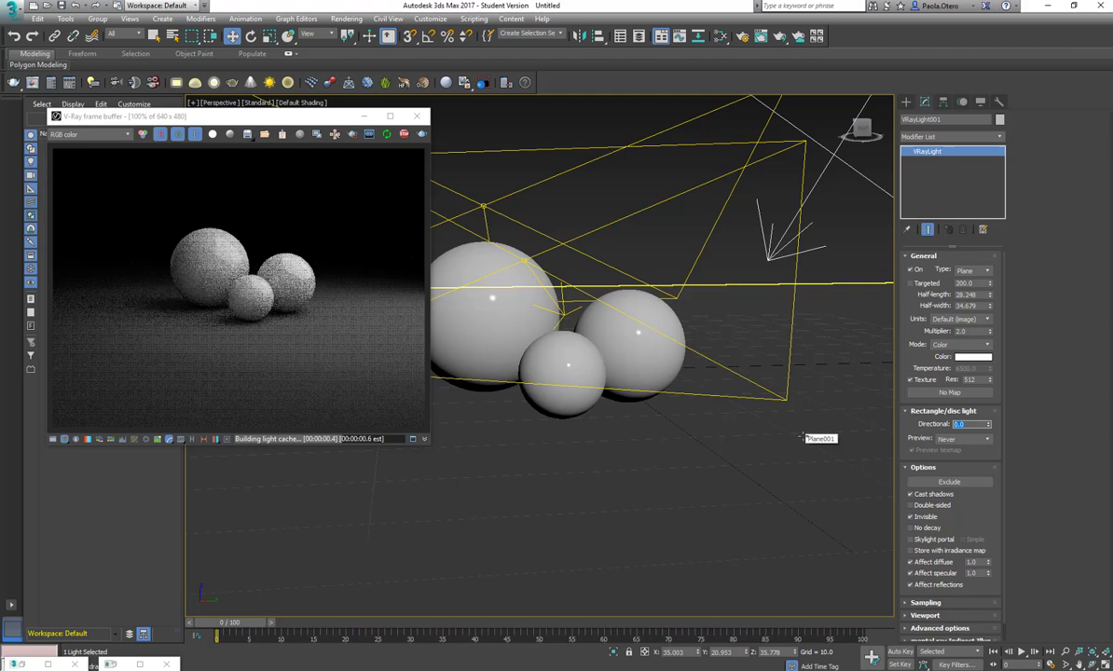
- Set the Directional value of VRayLight003 to 0.76 and its Multiplier to 0.2
alt+middle_drag(671, 327, 676, 242)
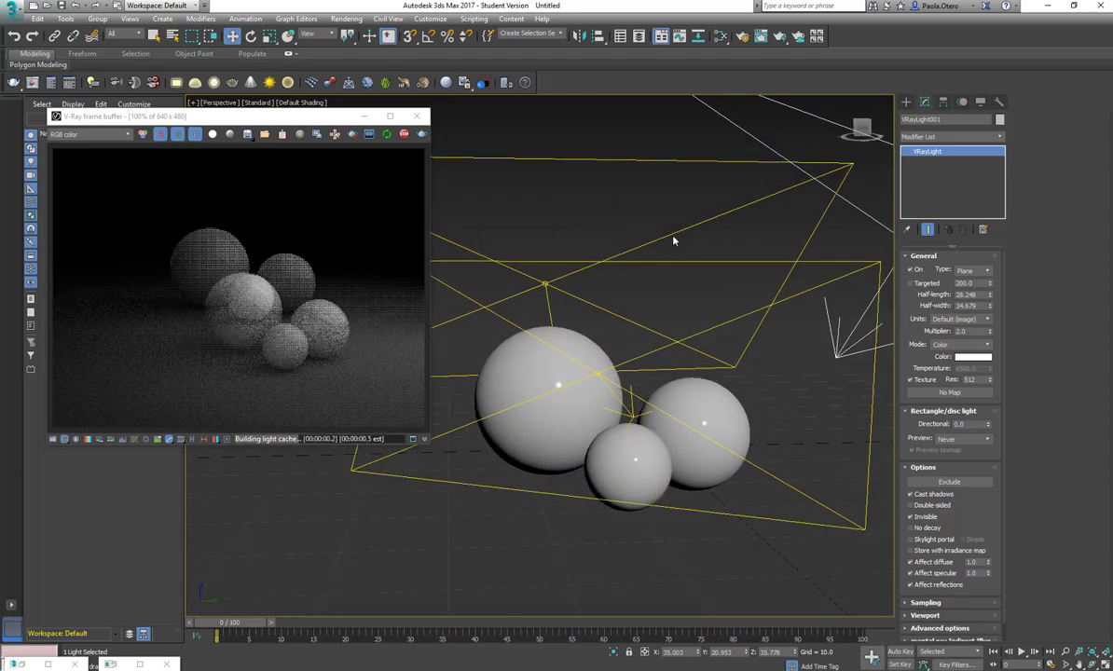
click(706, 220)
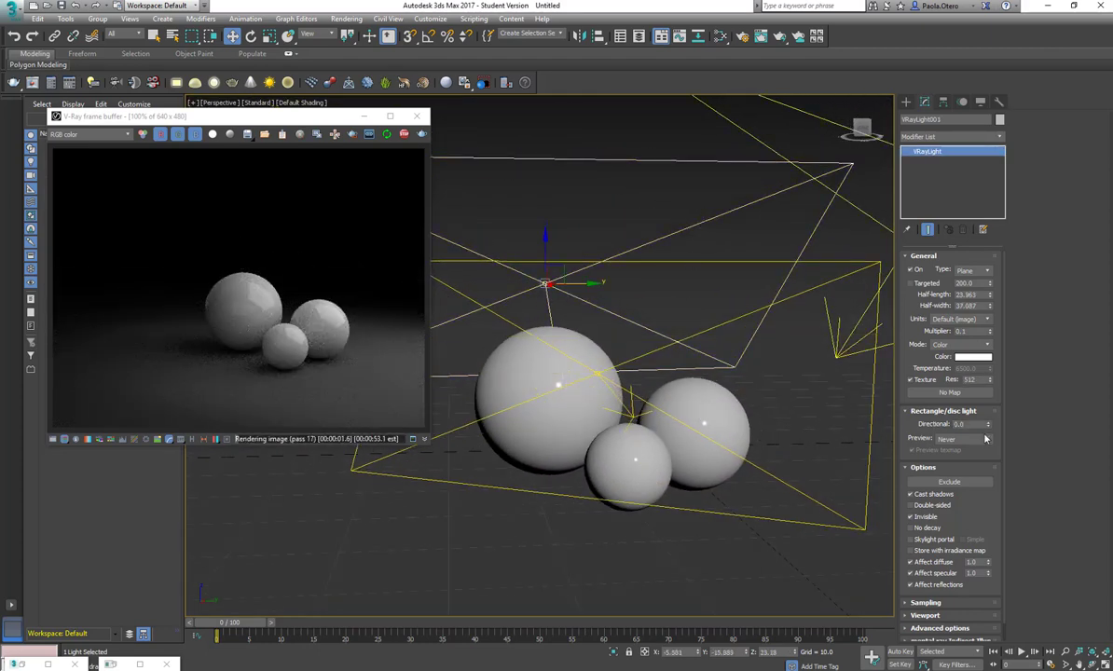
drag(988, 426, 989, 384)
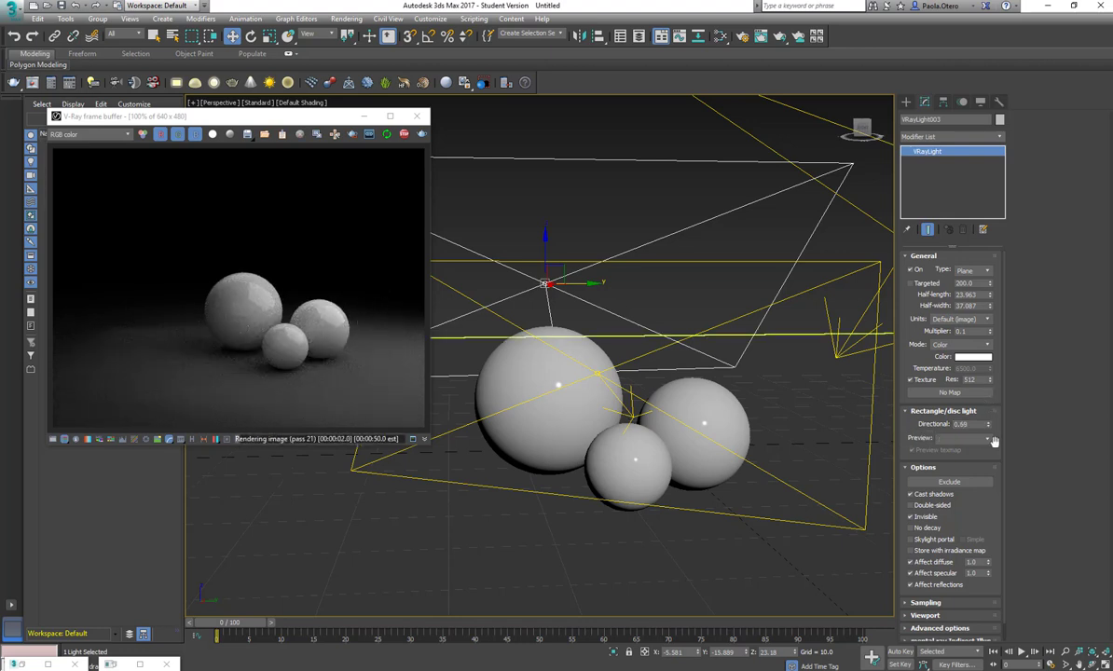
drag(989, 427, 989, 421)
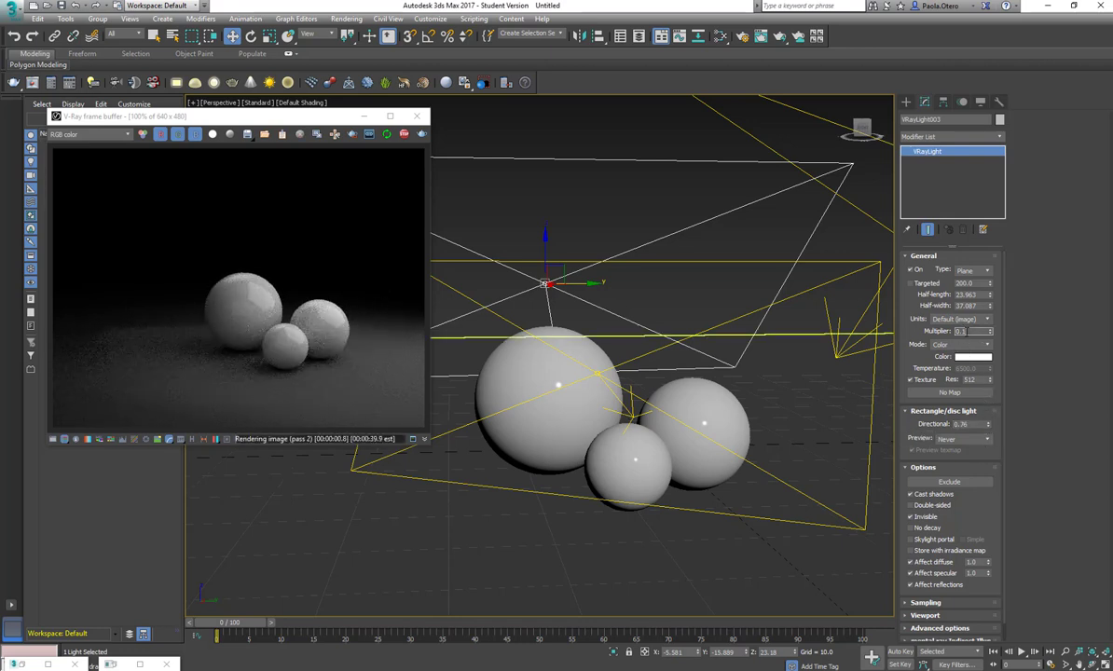
key(Return)
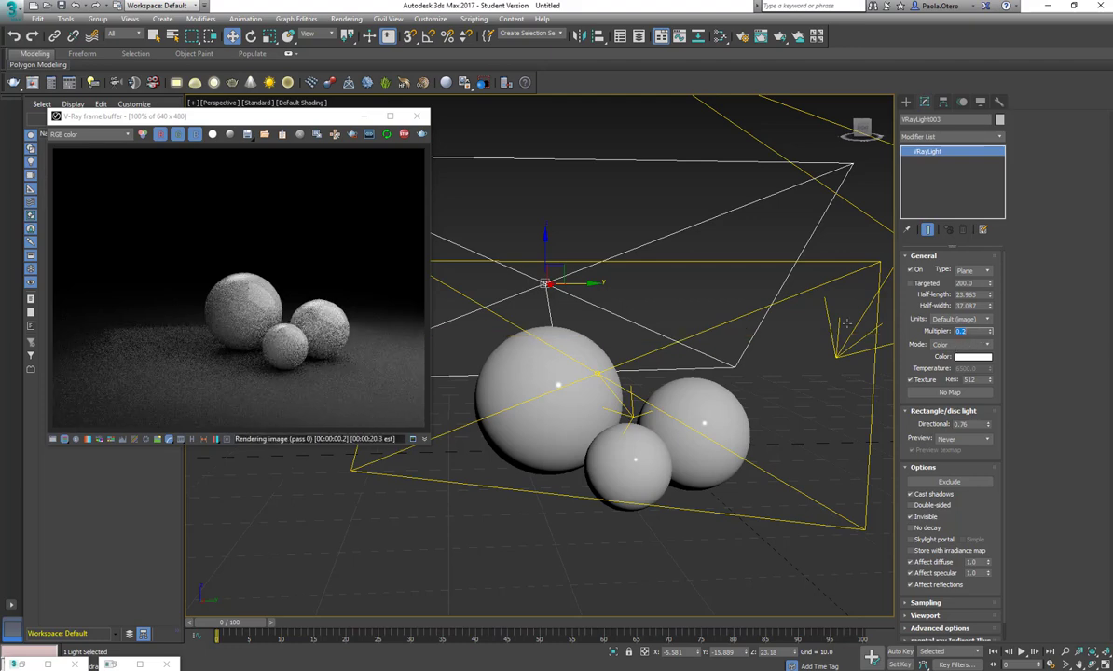
- Lower VRayLight003 slightly and set its Directional value to 0.89 and Multiplier to 0.1
drag(546, 240, 546, 257)
alt+middle_drag(644, 438, 632, 410)
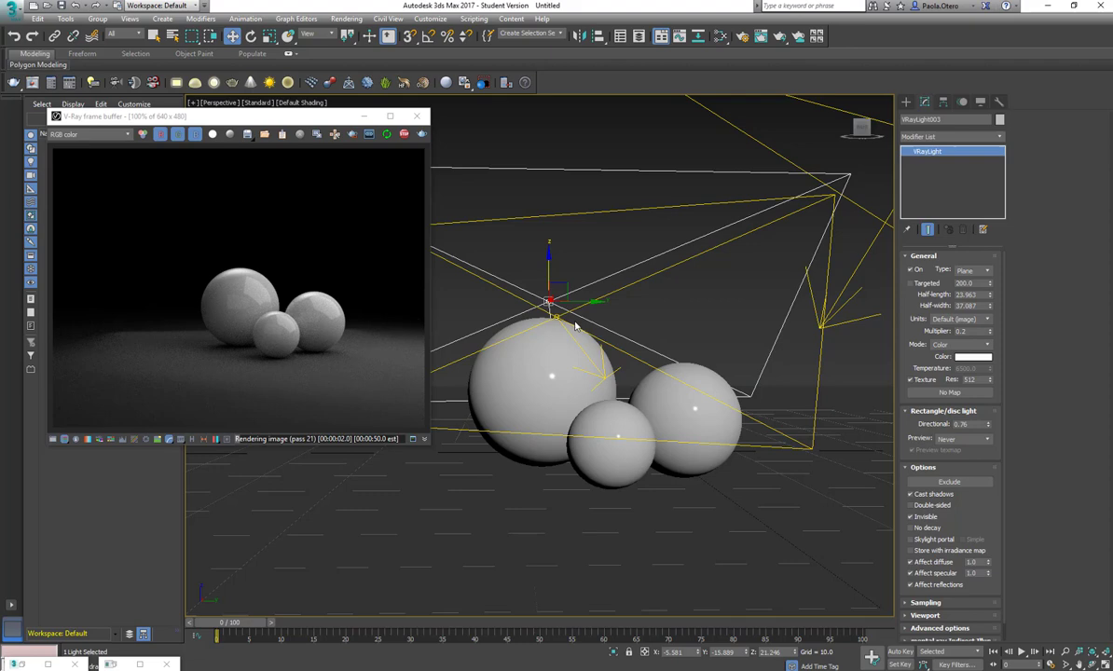
drag(990, 334, 990, 330)
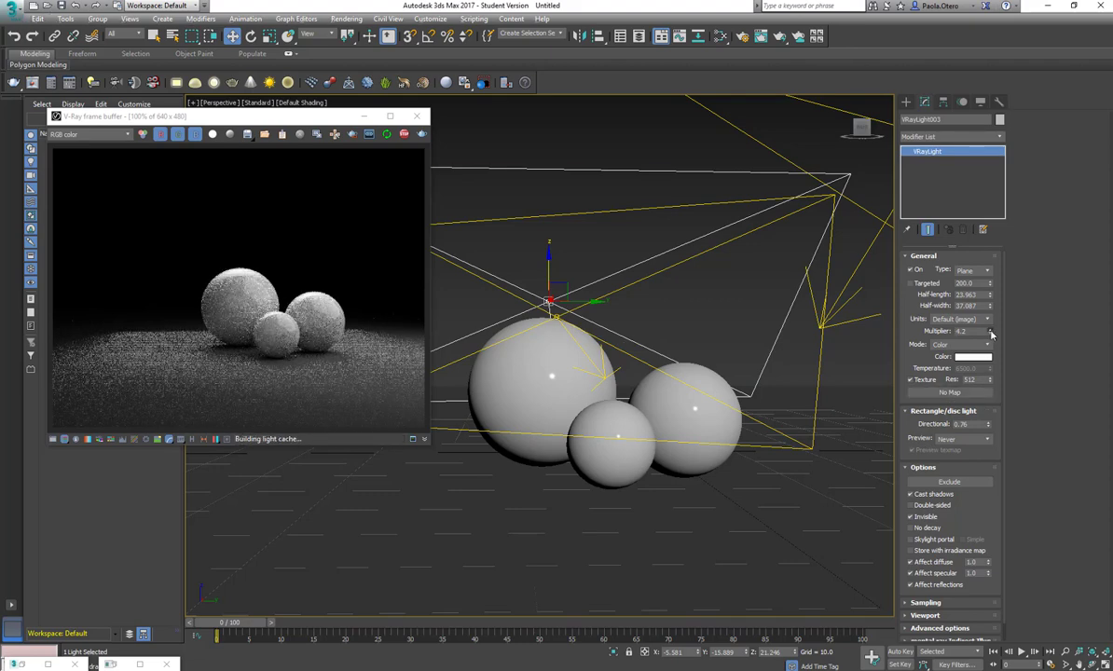
drag(989, 425, 989, 414)
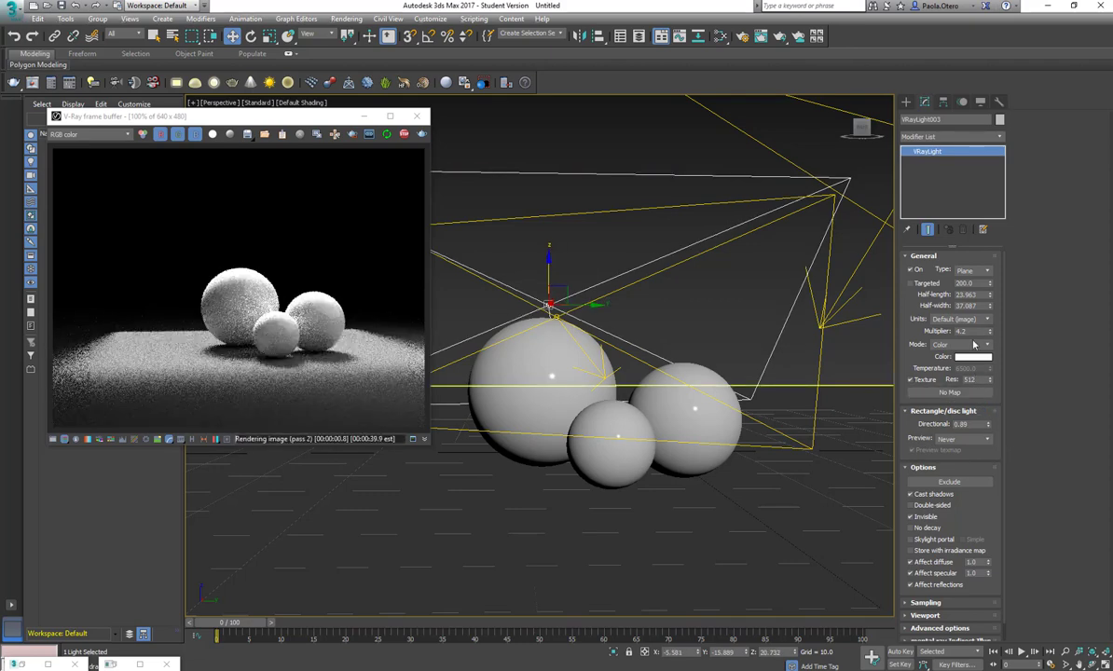
key(Return)
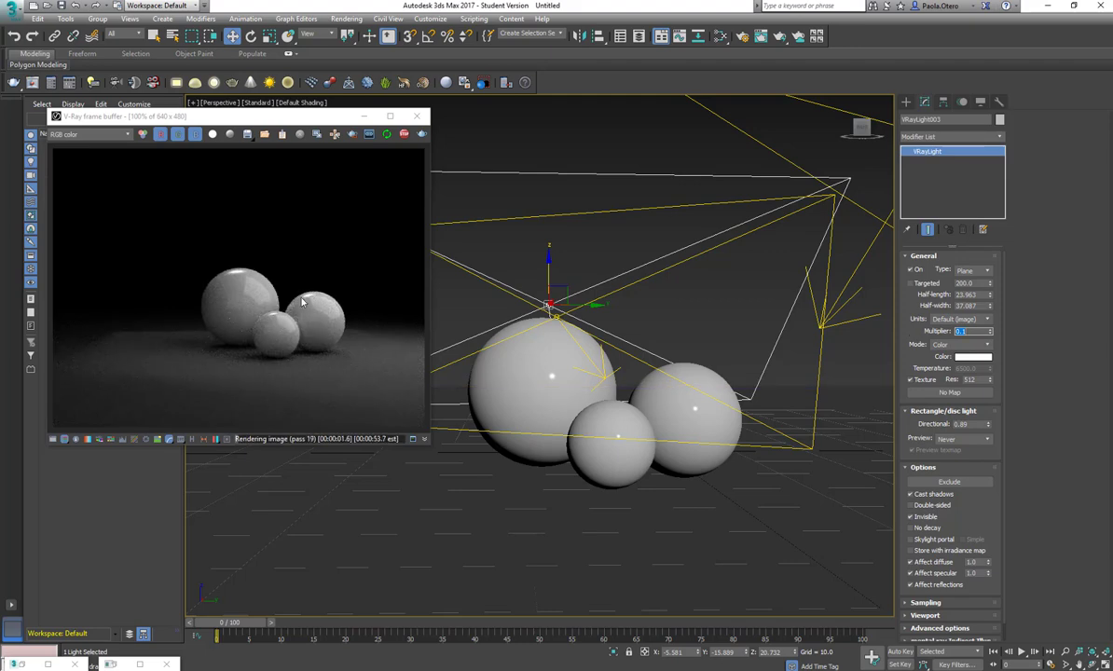
- Shrink VRayLight003 to half-length 16.774 and half-width 32.265
alt+middle_drag(523, 336, 664, 359)
drag(990, 296, 990, 314)
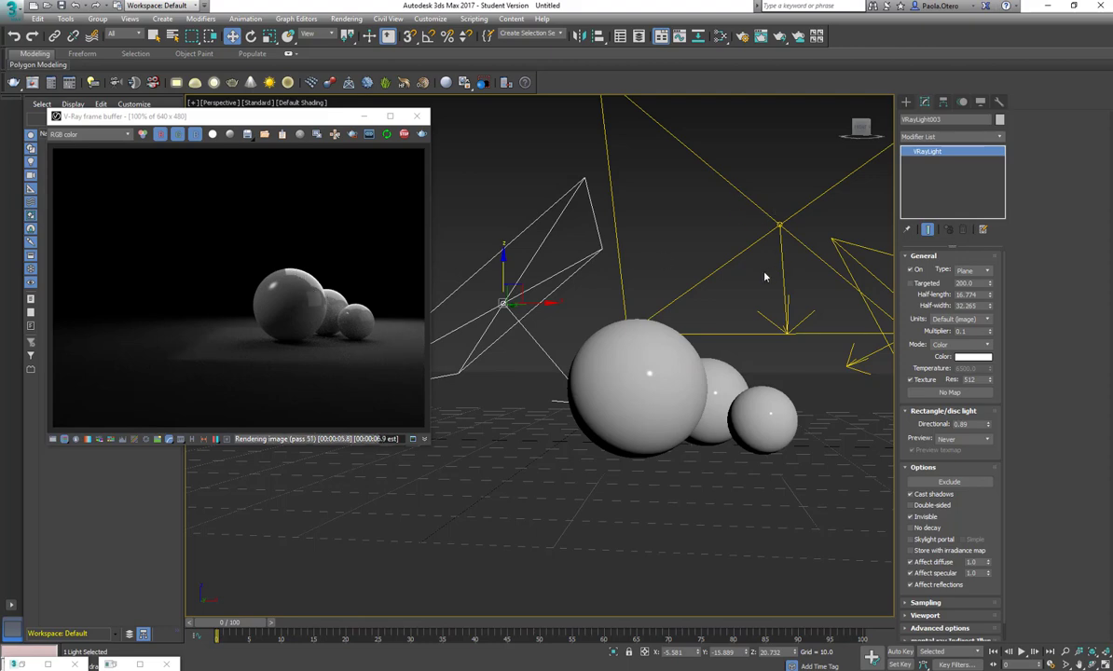
alt+middle_drag(764, 277, 628, 395)
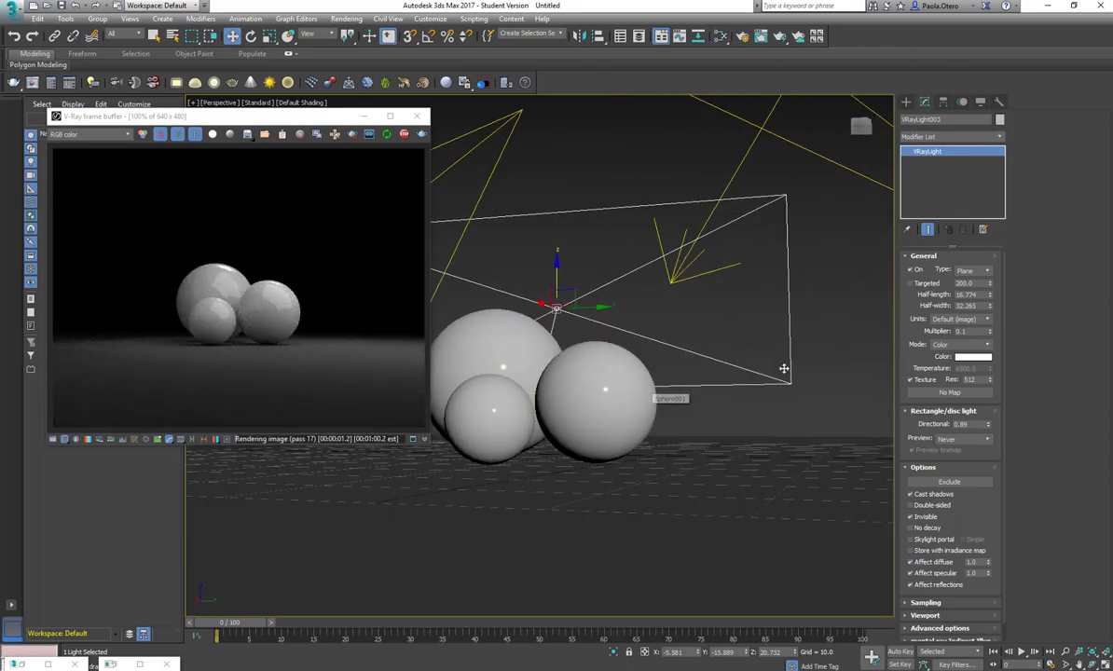
middle_drag(525, 377, 497, 377)
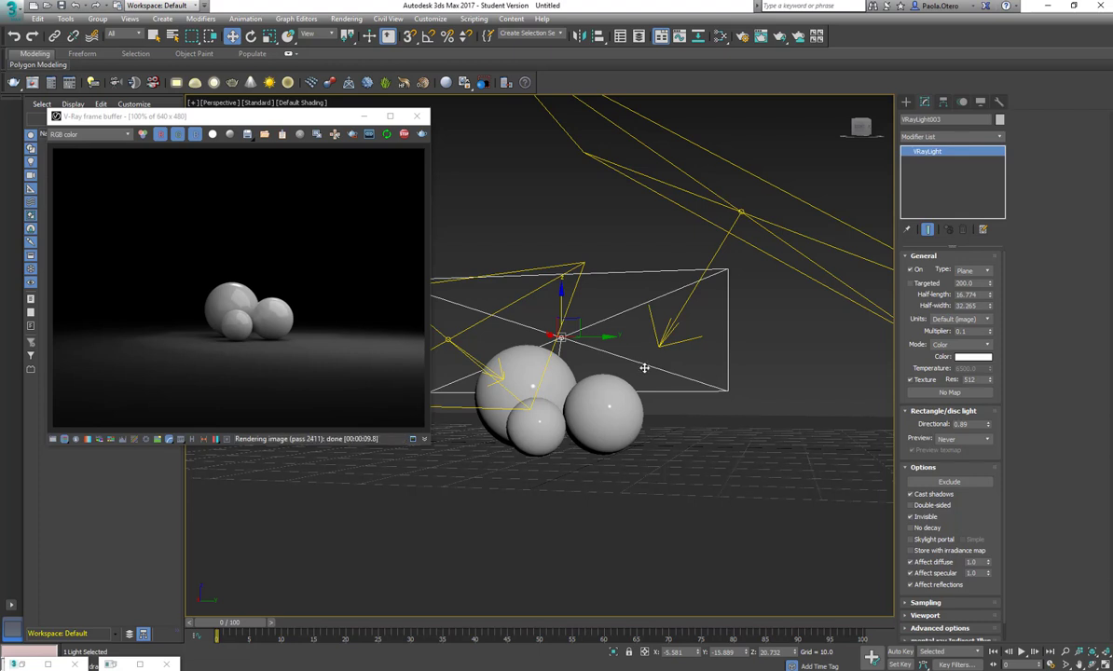
middle_drag(646, 368, 657, 373)
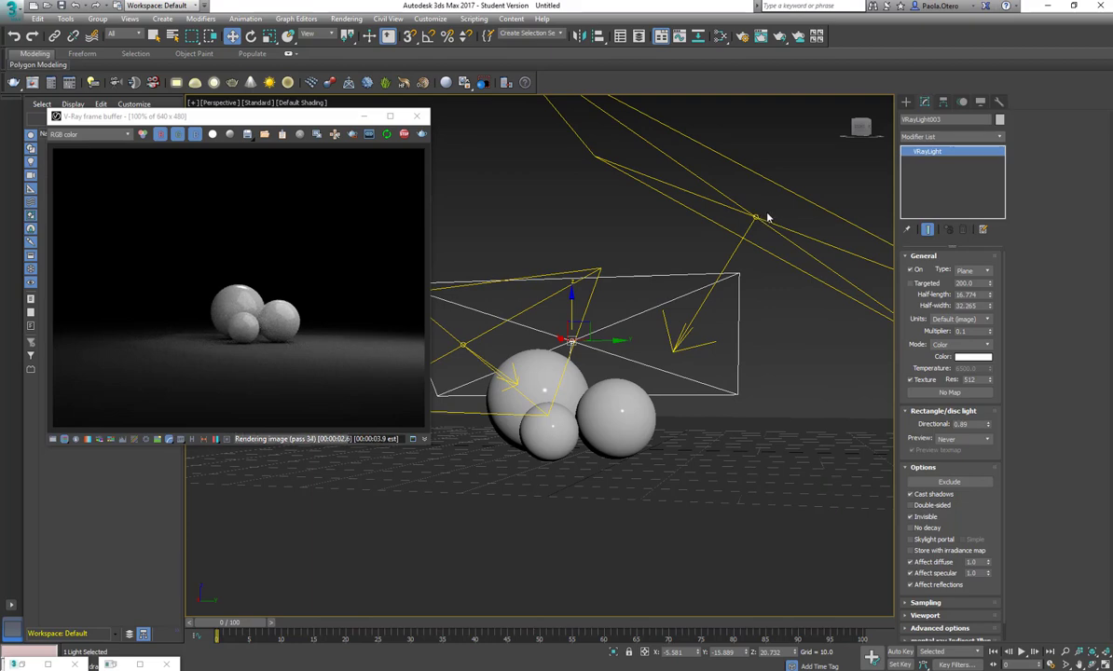
- Add a VRaySoftbox map to the Slate Material Editor beside the second VRayMtl and open its parameters
key(m)
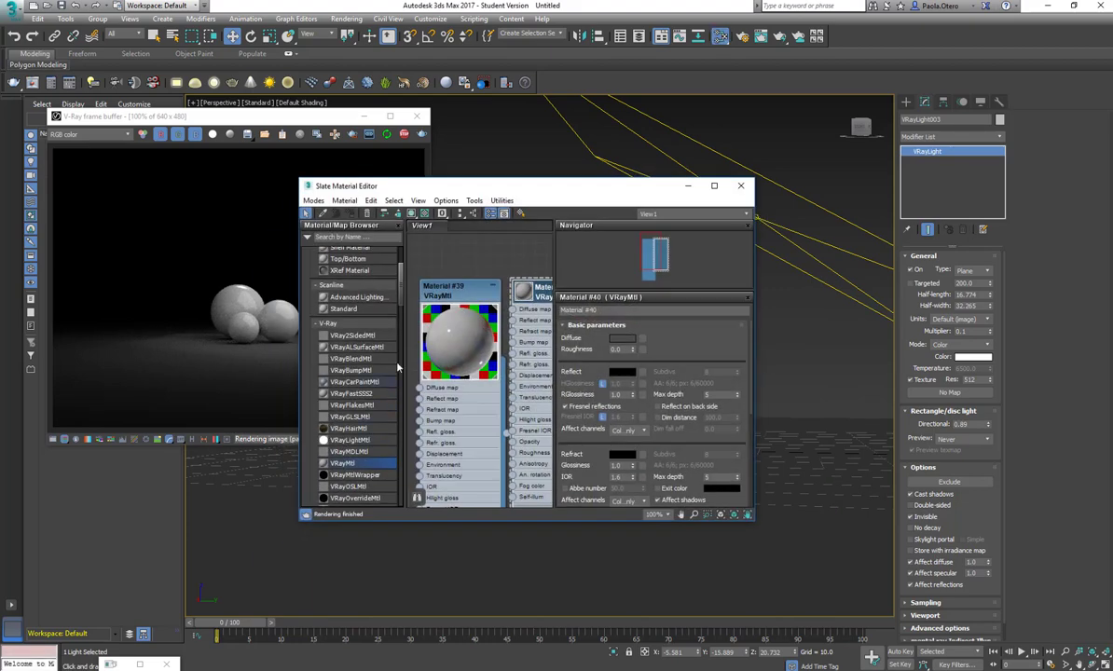
scroll(374, 274, down, 10)
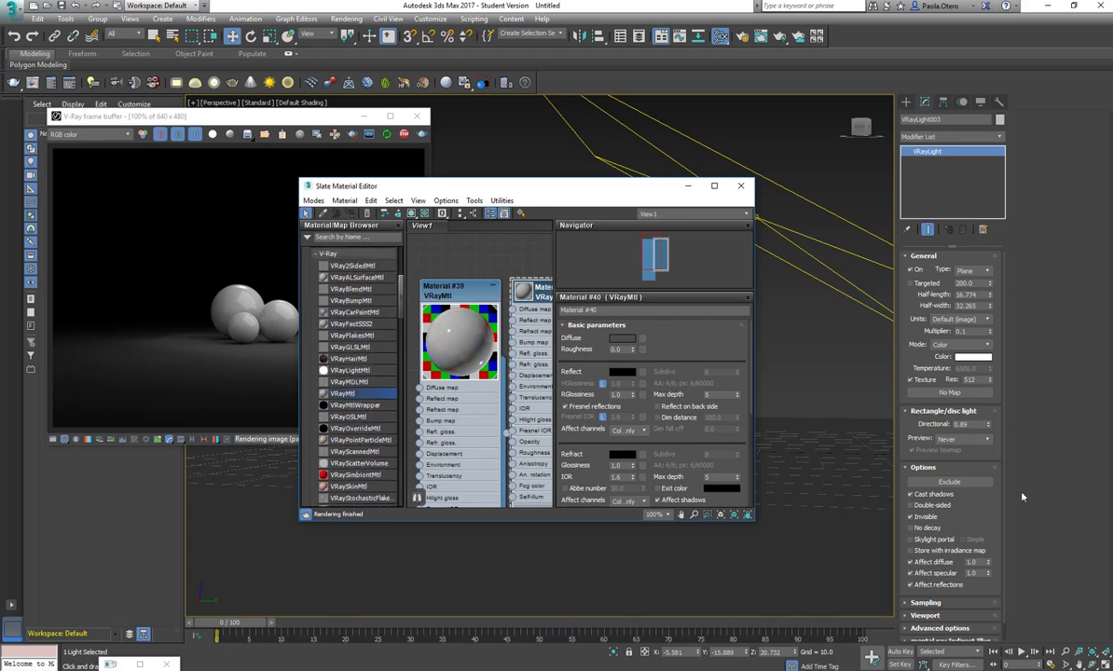
scroll(359, 401, down, 7)
drag(350, 454, 438, 359)
drag(755, 248, 892, 248)
drag(475, 360, 661, 278)
double_click(661, 279)
middle_drag(643, 392, 552, 394)
double_click(537, 281)
- Test the V and U vignettes of the VRaySoftbox map, turn both off and enable its Frame gradient
drag(740, 405, 731, 205)
click(712, 383)
click(708, 384)
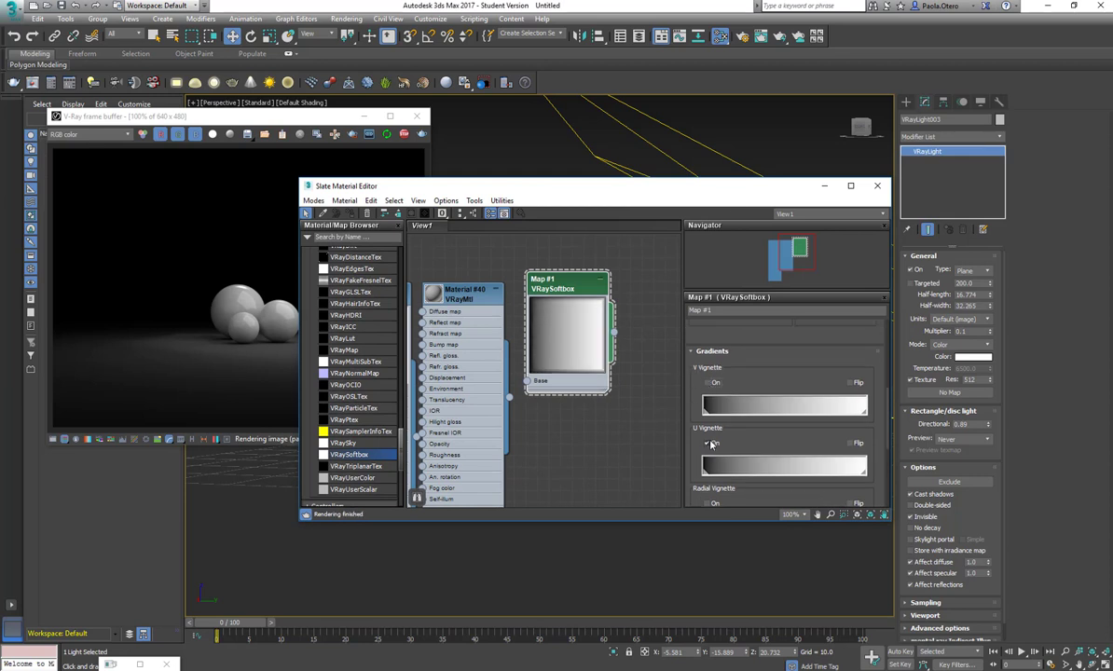
click(709, 443)
drag(755, 451, 757, 432)
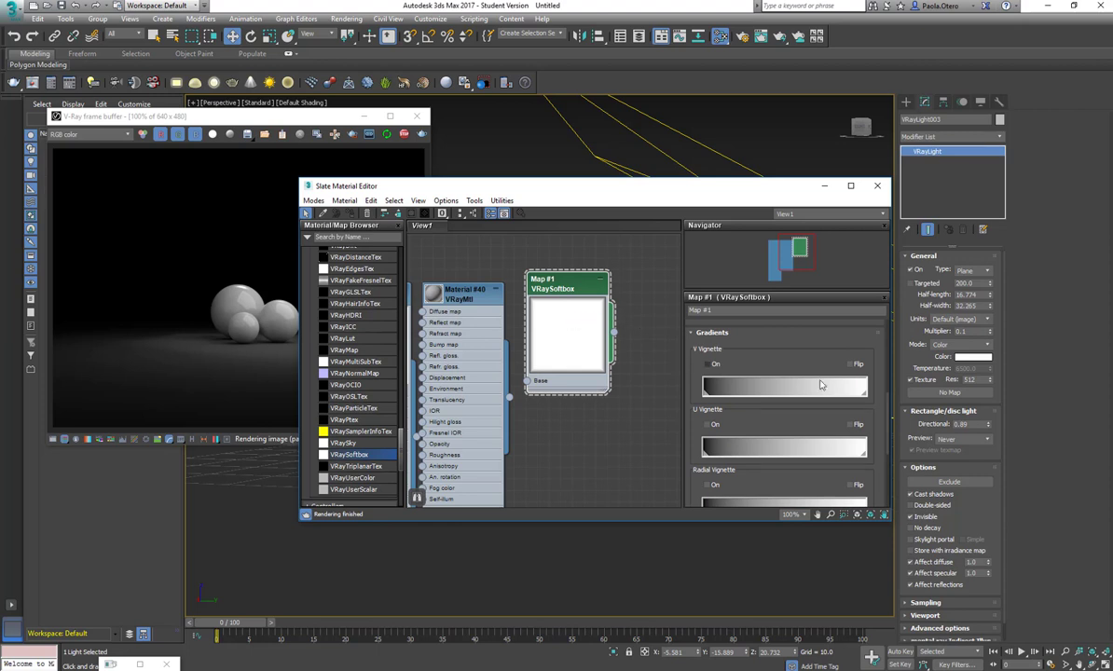
- Assign the VRaySoftbox map as an instance to the texture slot of VRayLight003 and minimise the material editor
drag(645, 184, 558, 217)
drag(527, 365, 947, 393)
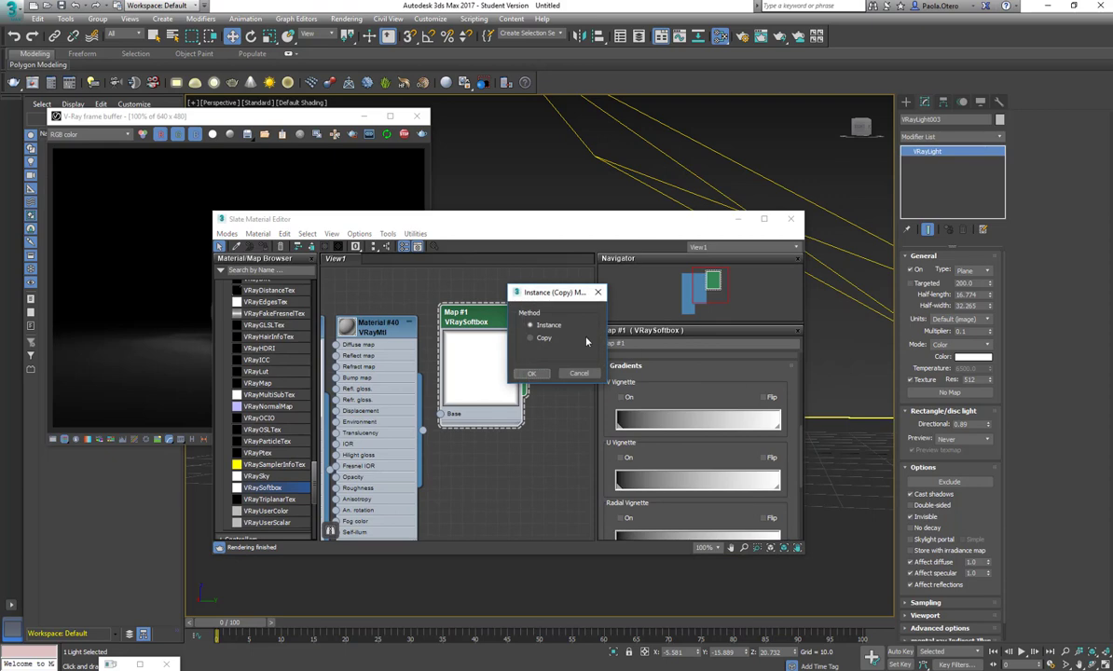
click(531, 375)
drag(475, 224, 834, 325)
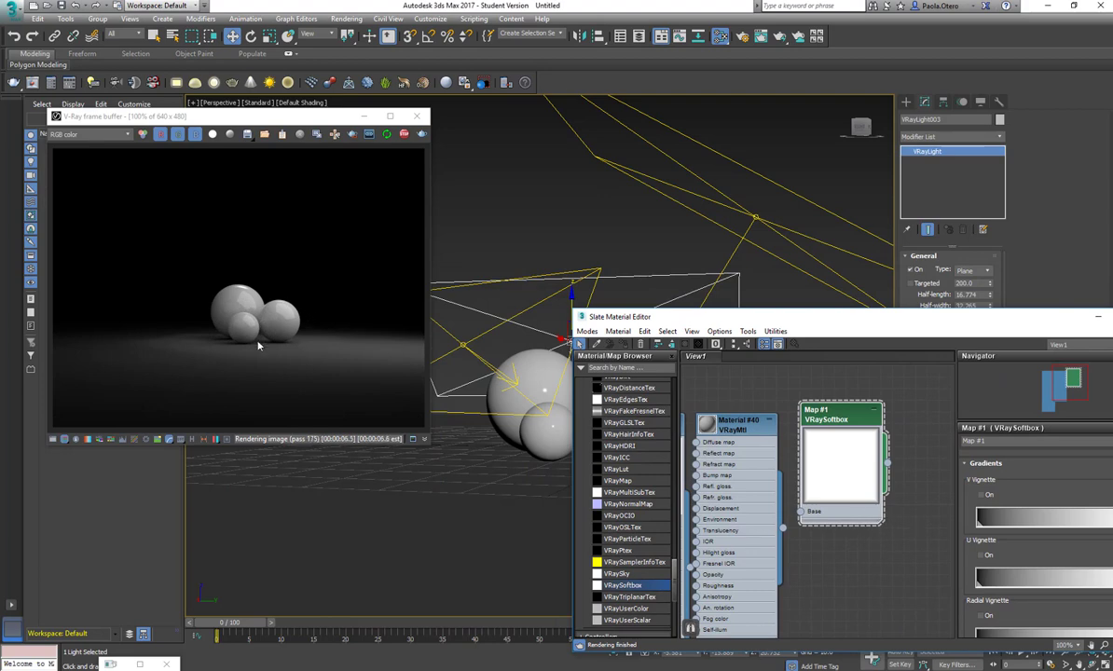
scroll(486, 360, up, 4)
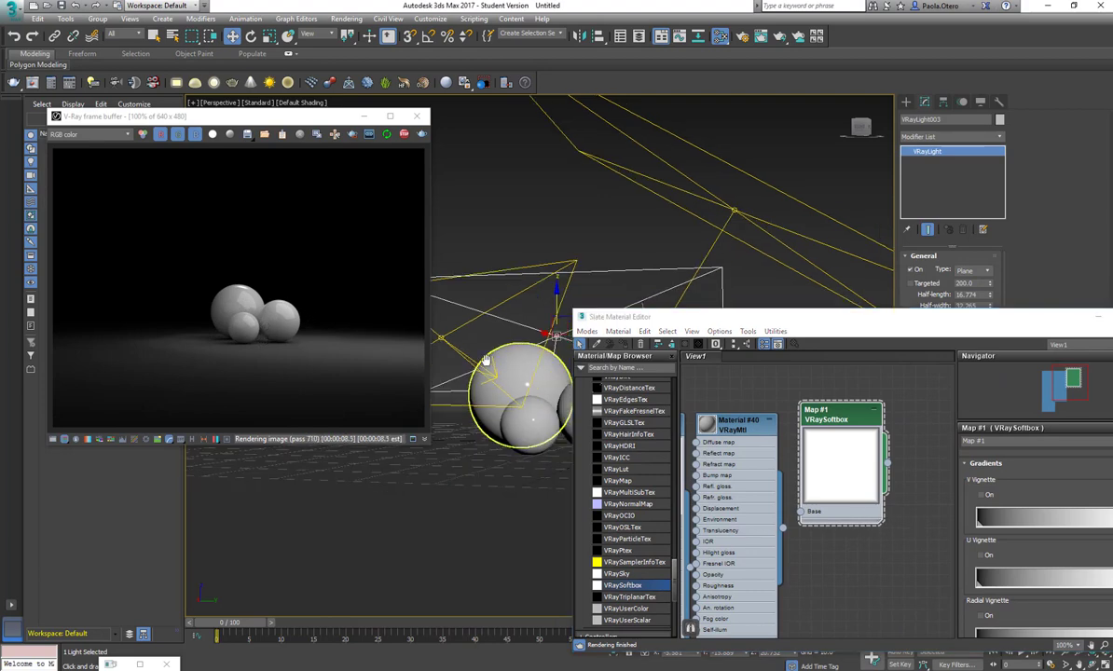
drag(940, 320, 704, 219)
click(862, 217)
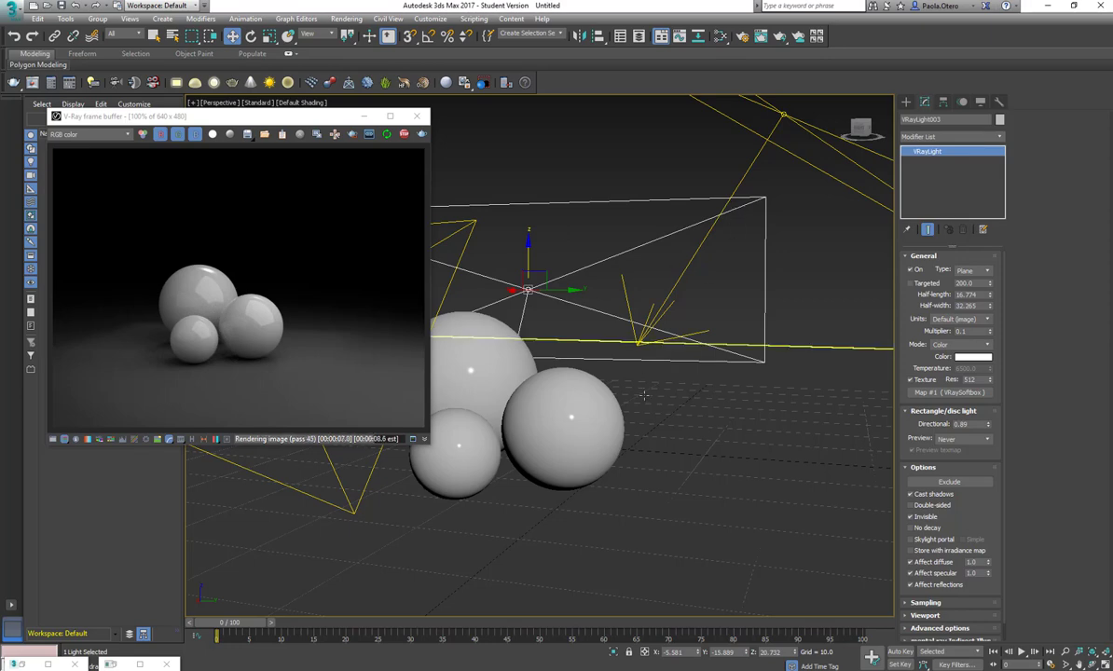
- Reopen the material editor and widen the softbox map's dark border by moving the Frame gradient marker inward
alt+middle_drag(650, 395, 750, 201)
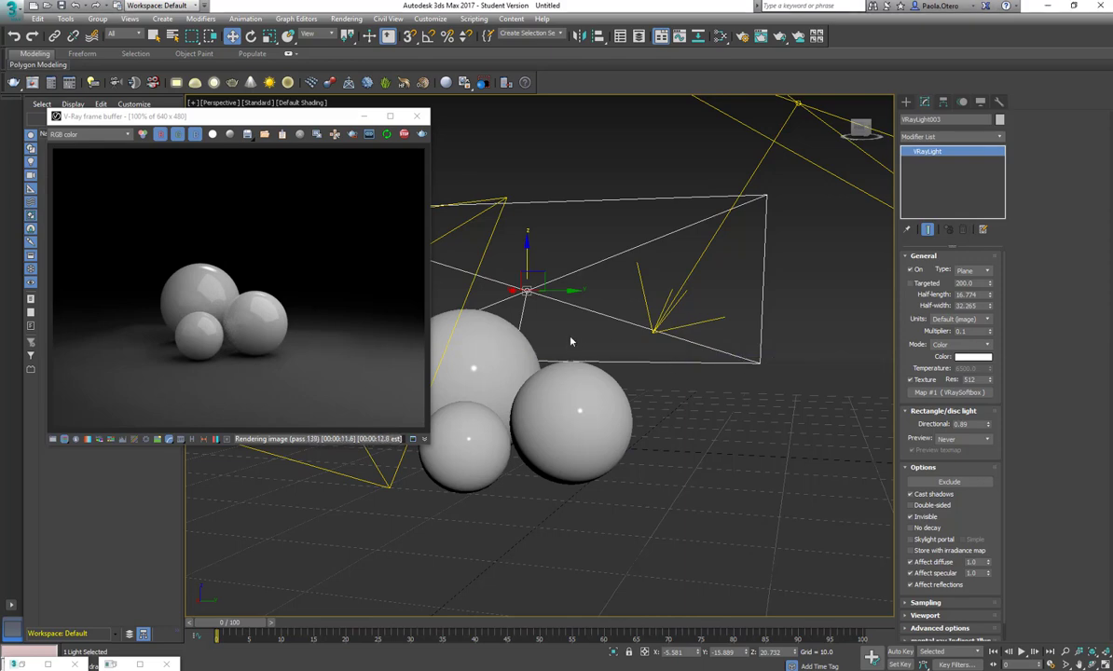
key(m)
scroll(798, 385, down, 1)
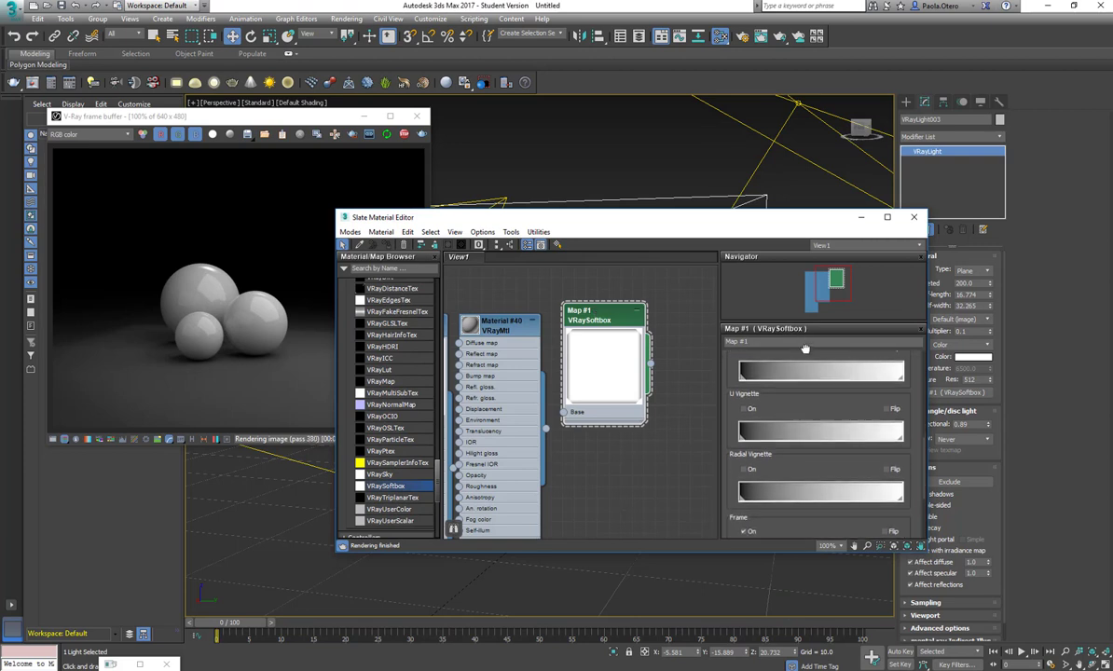
scroll(774, 428, down, 6)
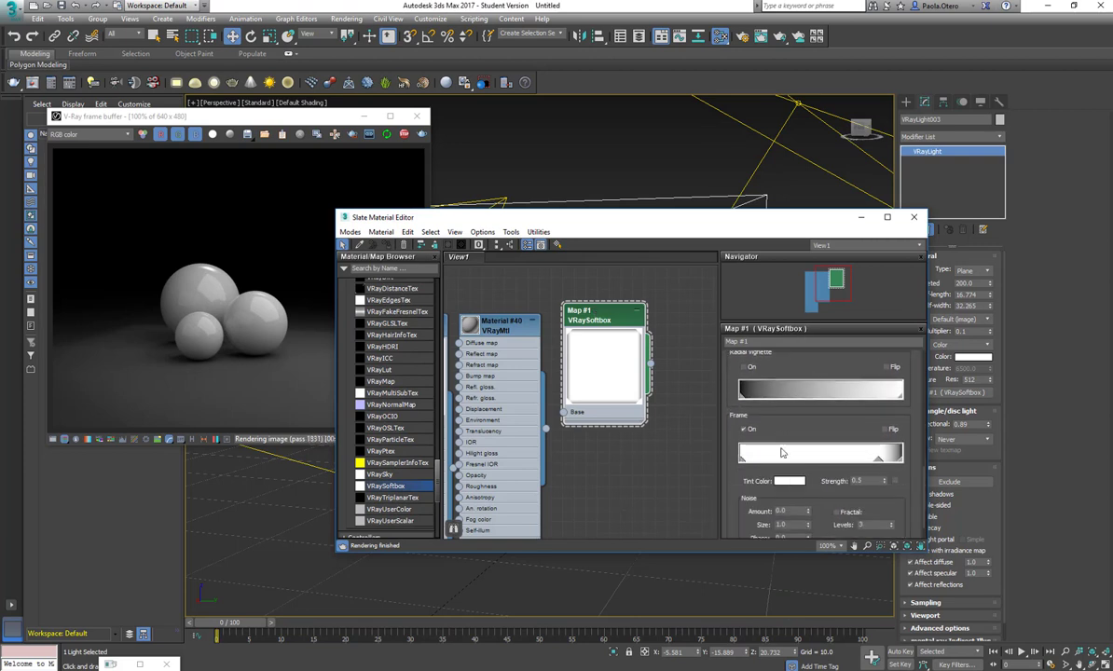
mouse_move(878, 437)
mouse_down()
mouse_move(820, 435)
mouse_move(876, 436)
mouse_up()
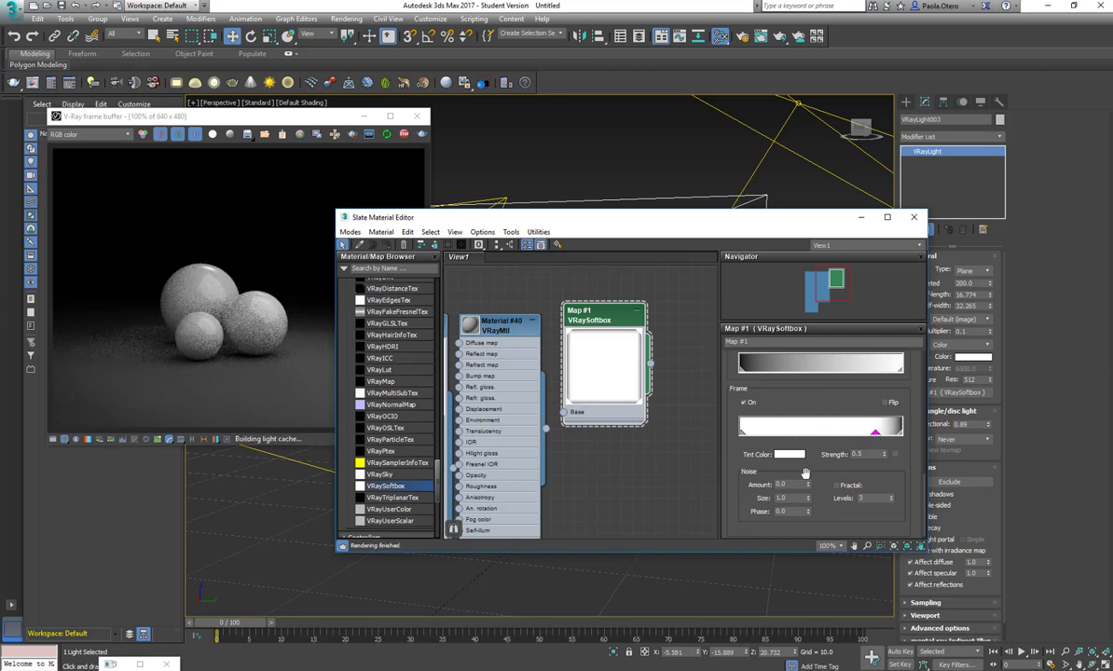
scroll(811, 457, down, 5)
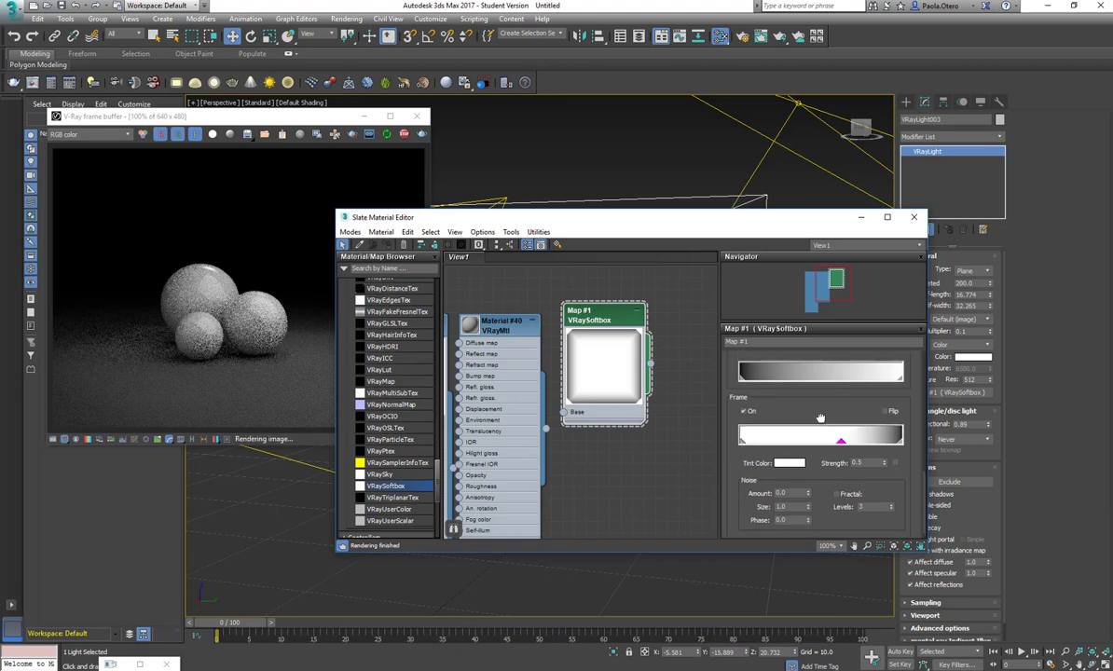
- Enable the softbox map's Hot Spot (Add) with a pale yellow tint colour and minimise the material editor
scroll(800, 464, up, 5)
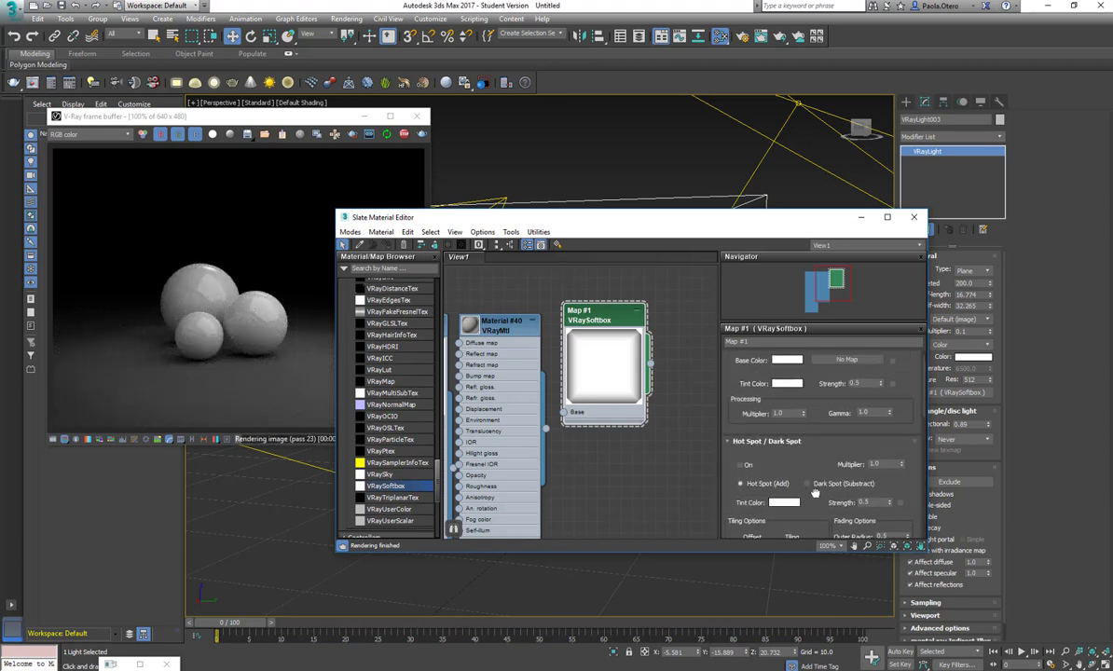
scroll(764, 458, down, 2)
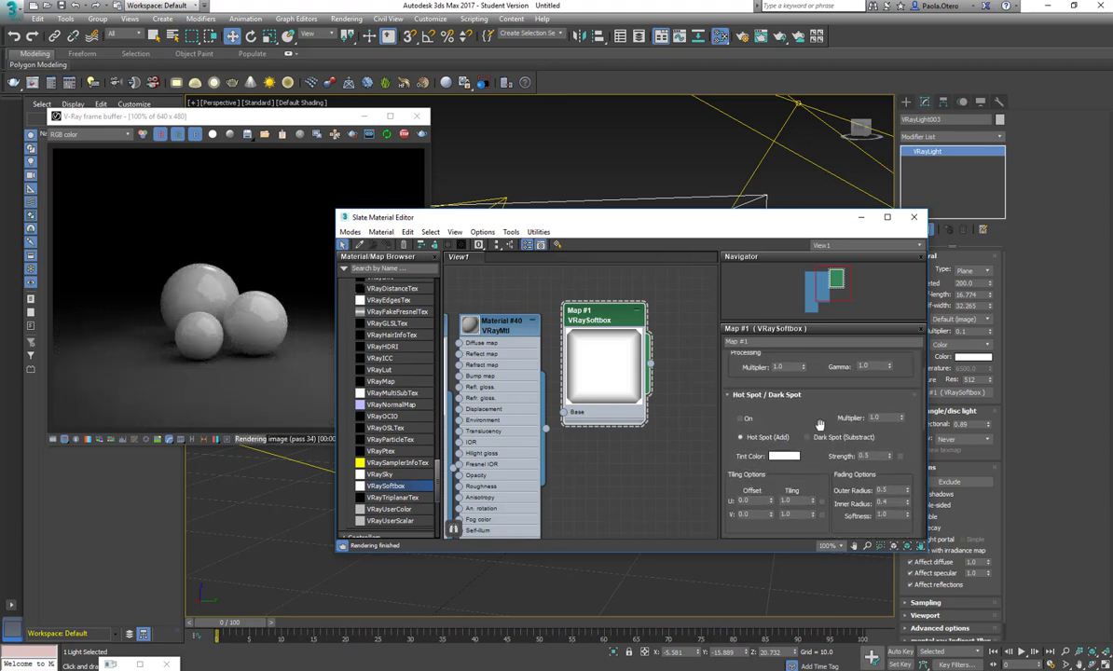
click(741, 417)
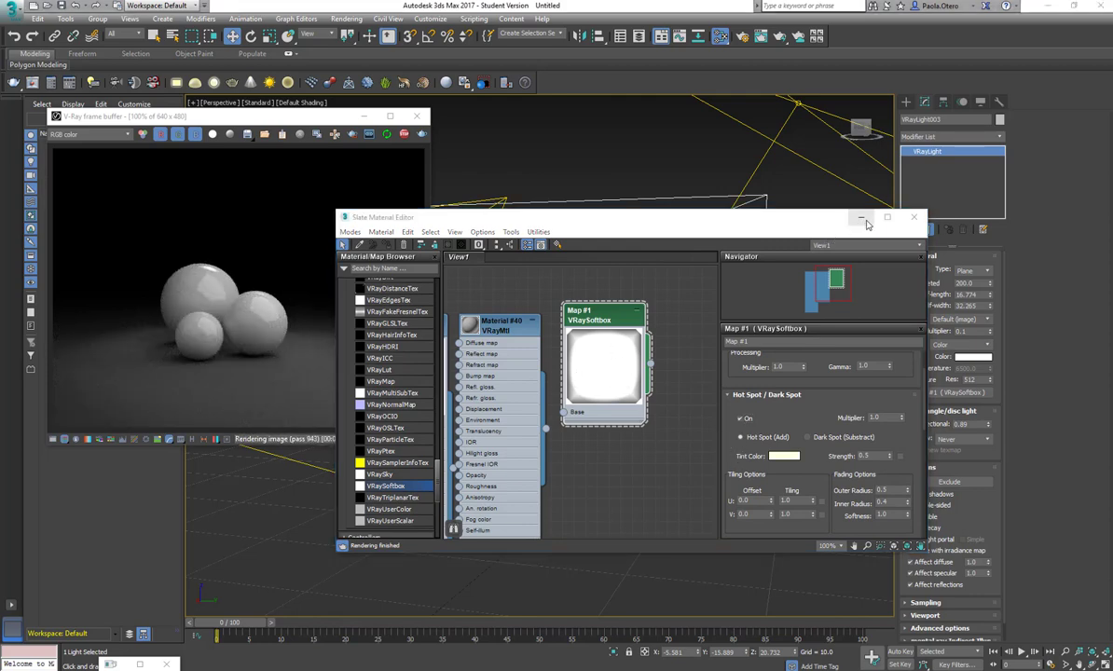
click(861, 218)
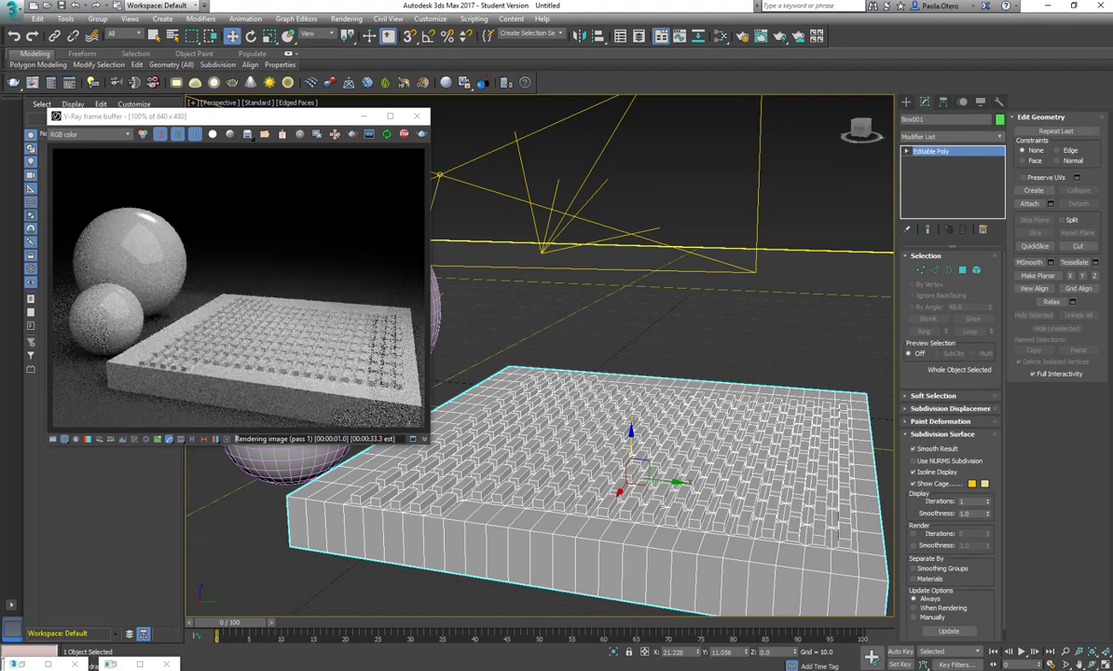
- Set the Directional value of VRayLight001 to 0.86 and its Multiplier to 1.0
alt+middle_drag(654, 470, 560, 401)
scroll(633, 494, up, 3)
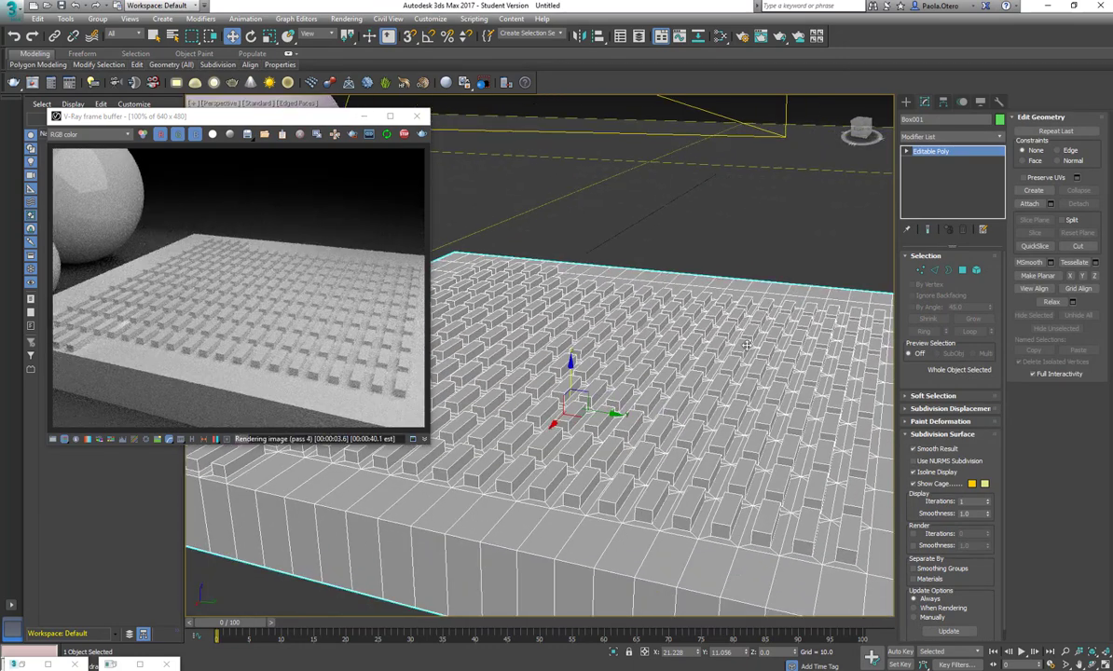
key(ctrl+z)
scroll(714, 360, up, 2)
middle_drag(709, 390, 712, 358)
drag(989, 424, 992, 373)
drag(976, 332, 887, 327)
text(1)
key(Return)
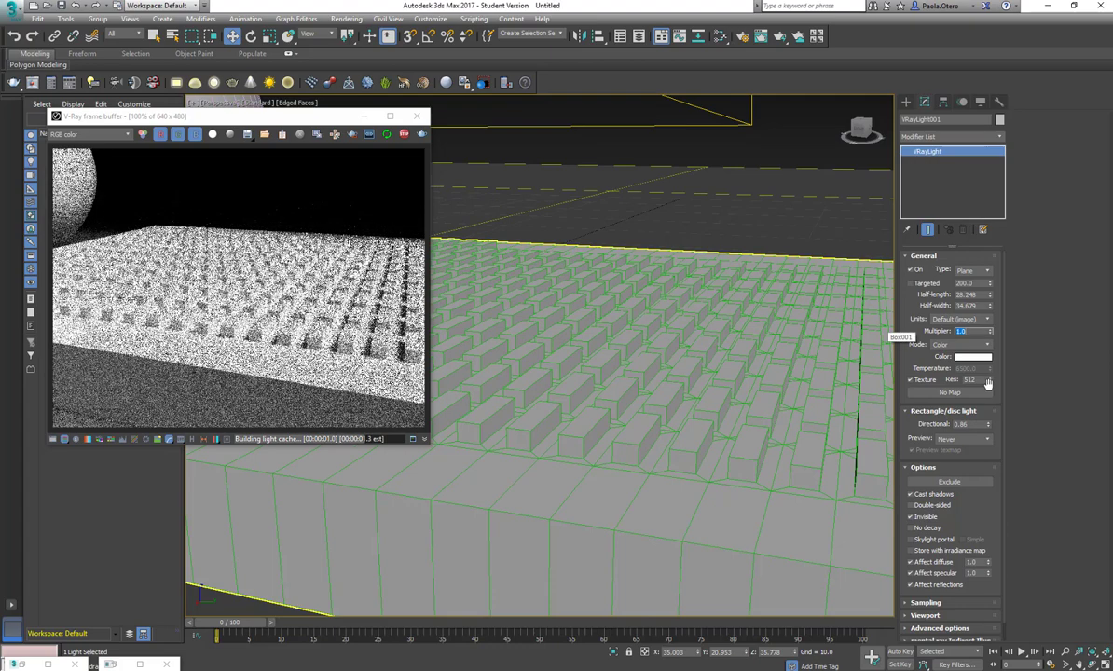
- Lower VRayLight001 slightly to Z 35.211 and set its Directional value to 0
alt+middle_drag(717, 378, 667, 368)
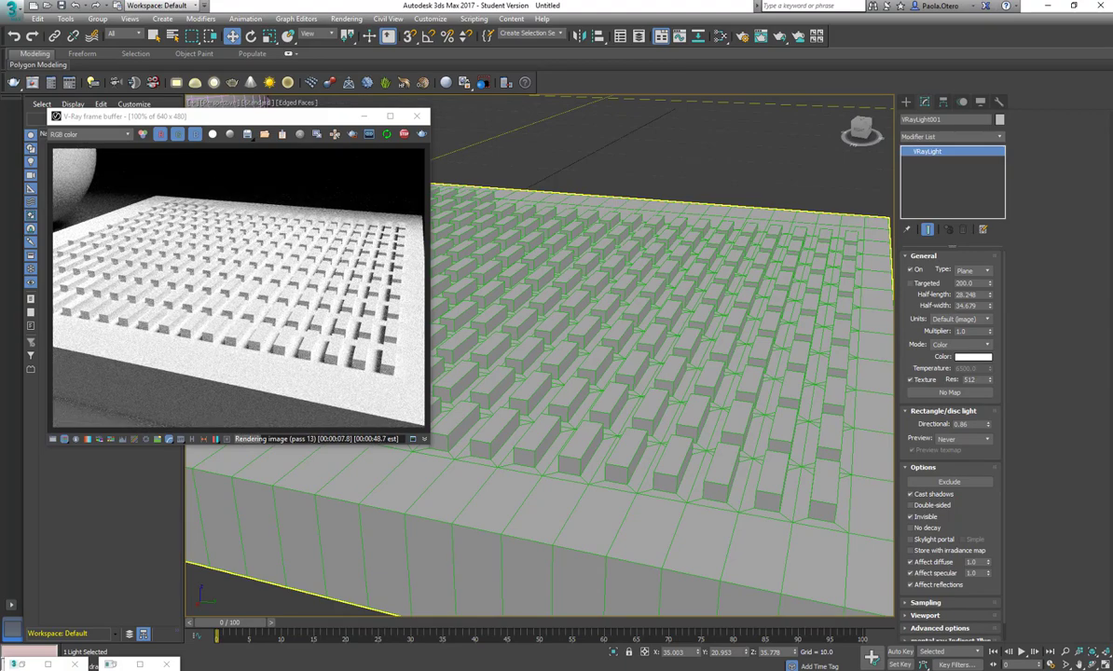
scroll(723, 381, down, 5)
middle_drag(724, 380, 658, 393)
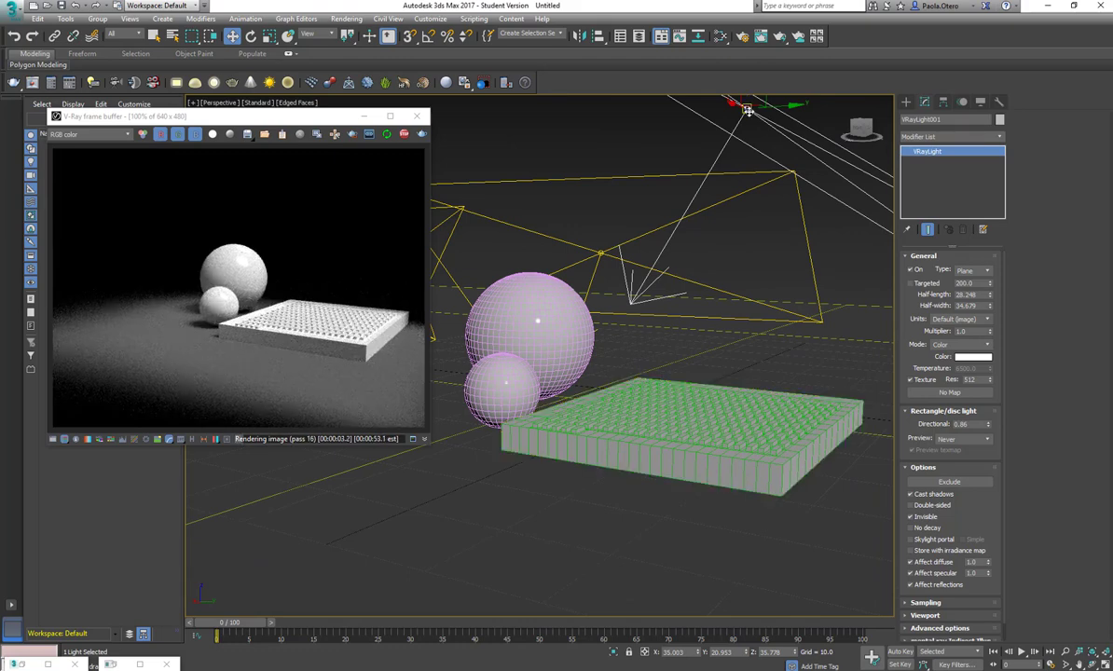
drag(749, 110, 815, 108)
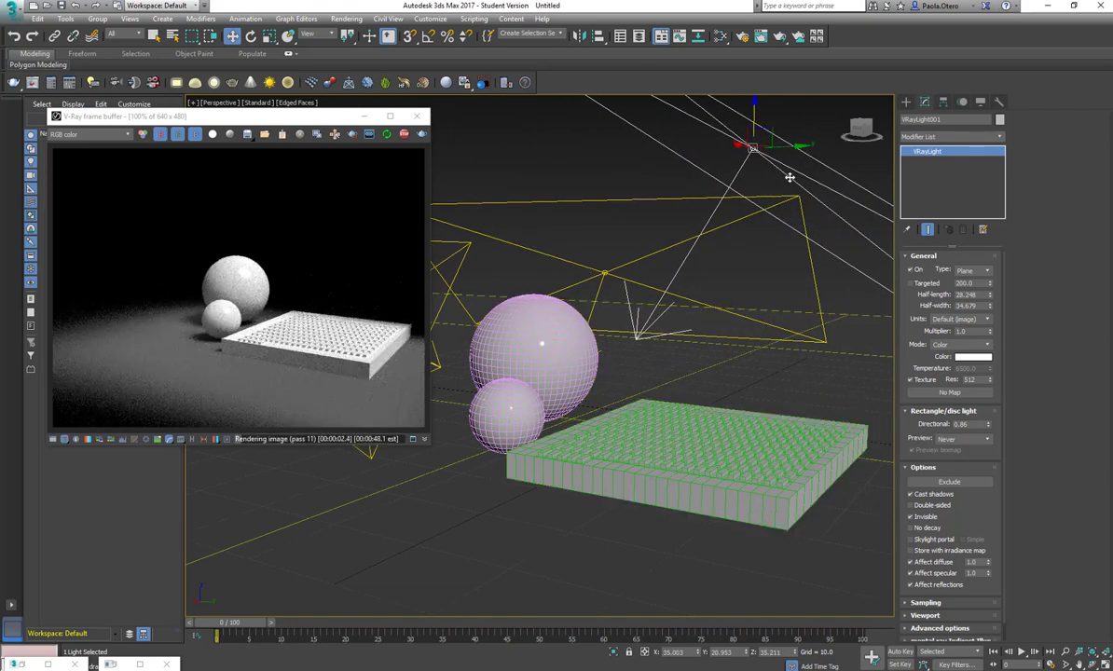
click(961, 424)
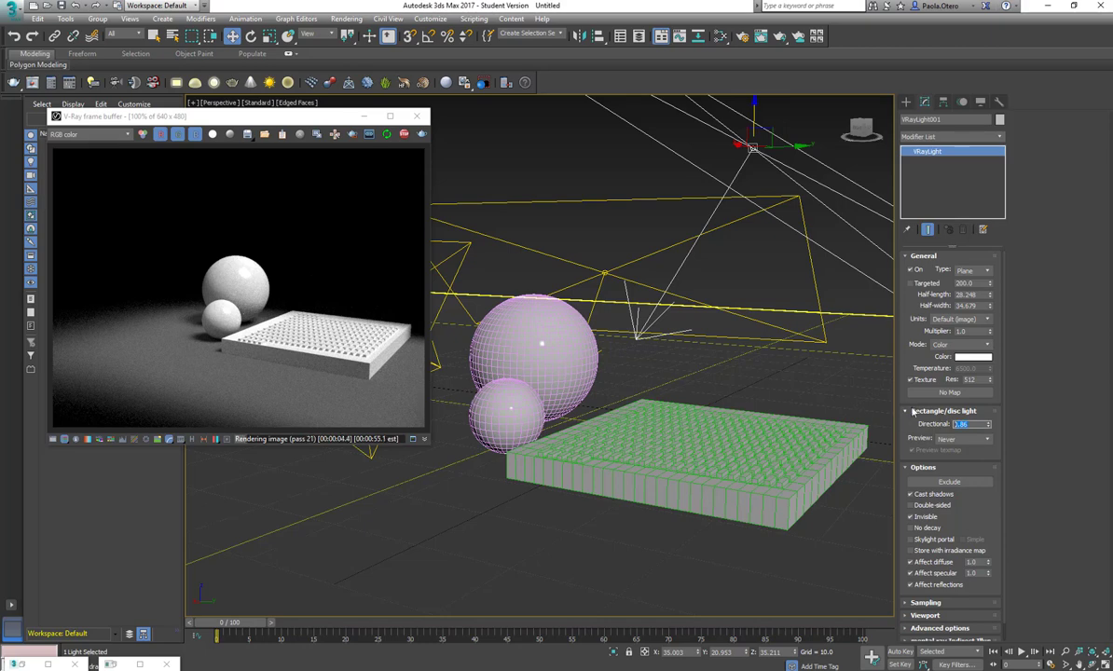
key(Return)
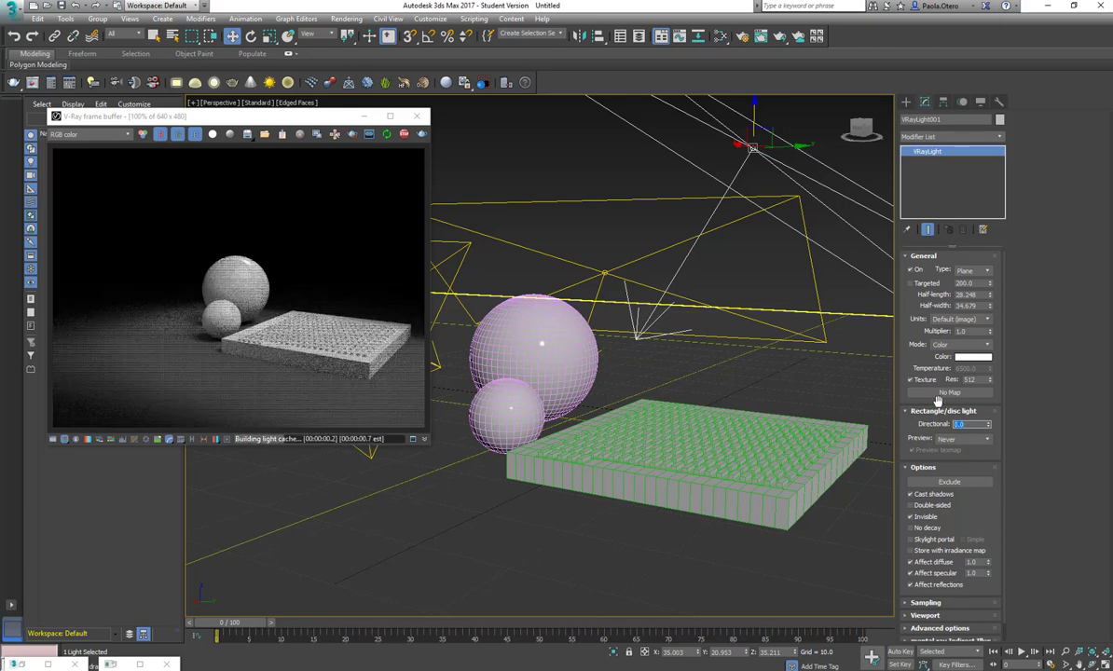
- Copy VRayLight001 downward over the plate and shrink the copy to half-length 17.231 and half-width 10.404
mouse_move(753, 112)
shift+mouse_down()
mouse_move(783, 311)
mouse_move(781, 387)
shift+mouse_up()
key(Return)
drag(990, 296, 990, 373)
drag(989, 307, 990, 420)
- Move the copied light VRayLight004 to the far side of the plate, rotate it toward the plate and raise it slightly
drag(785, 415, 876, 419)
key(e)
drag(858, 379, 869, 410)
key(w)
drag(835, 375, 835, 352)
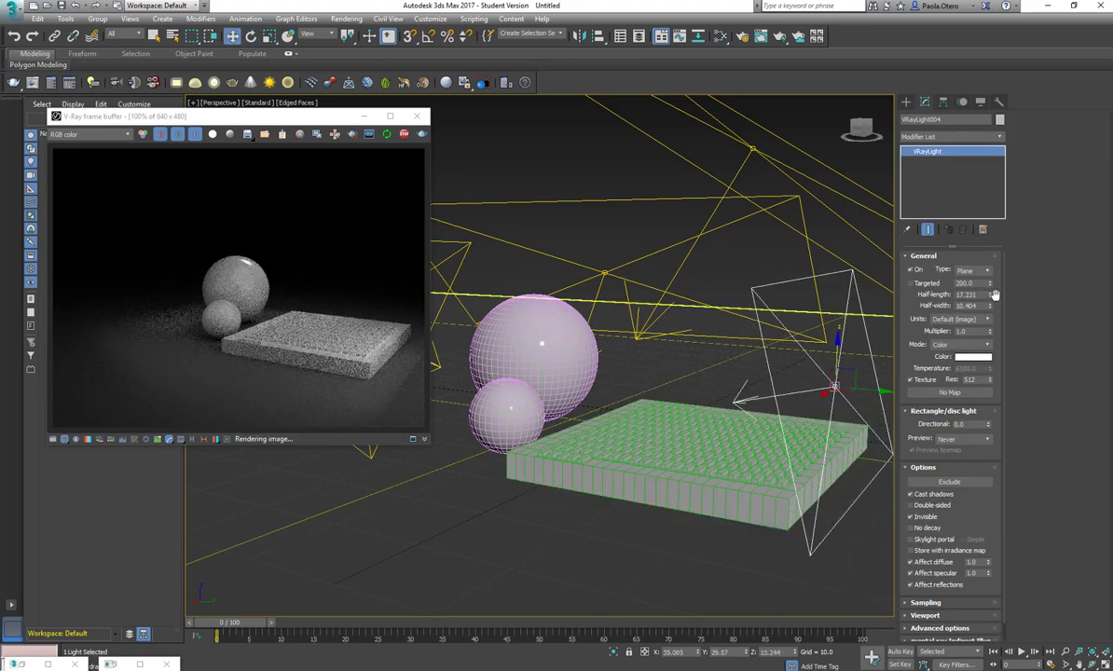
- Shrink VRayLight004 to half-length 15.939 and half-width 5.41 and rotate it further to face the plate
drag(990, 295, 990, 313)
drag(990, 307, 990, 363)
key(e)
drag(821, 405, 844, 406)
- Set the Directional value of VRayLight004 to 0.8
drag(966, 424, 902, 423)
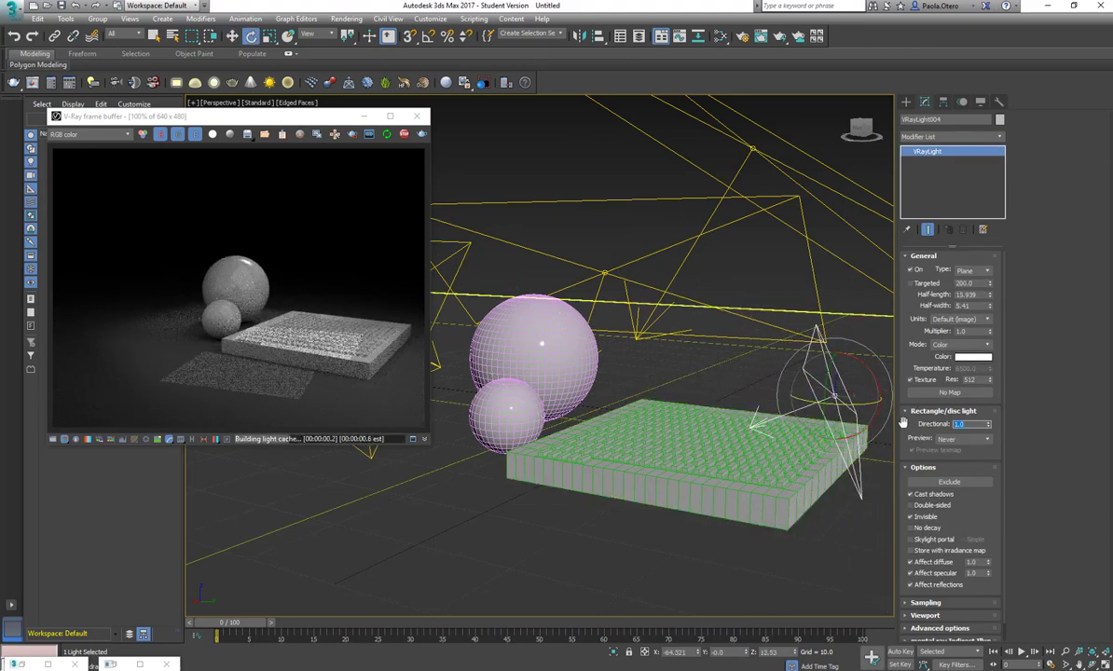
text(0.8)
key(Return)
- Shift VRayLight004 farther out from the plate and increase its half-length
alt+middle_drag(829, 448, 778, 442)
key(w)
drag(770, 403, 767, 406)
drag(828, 395, 872, 399)
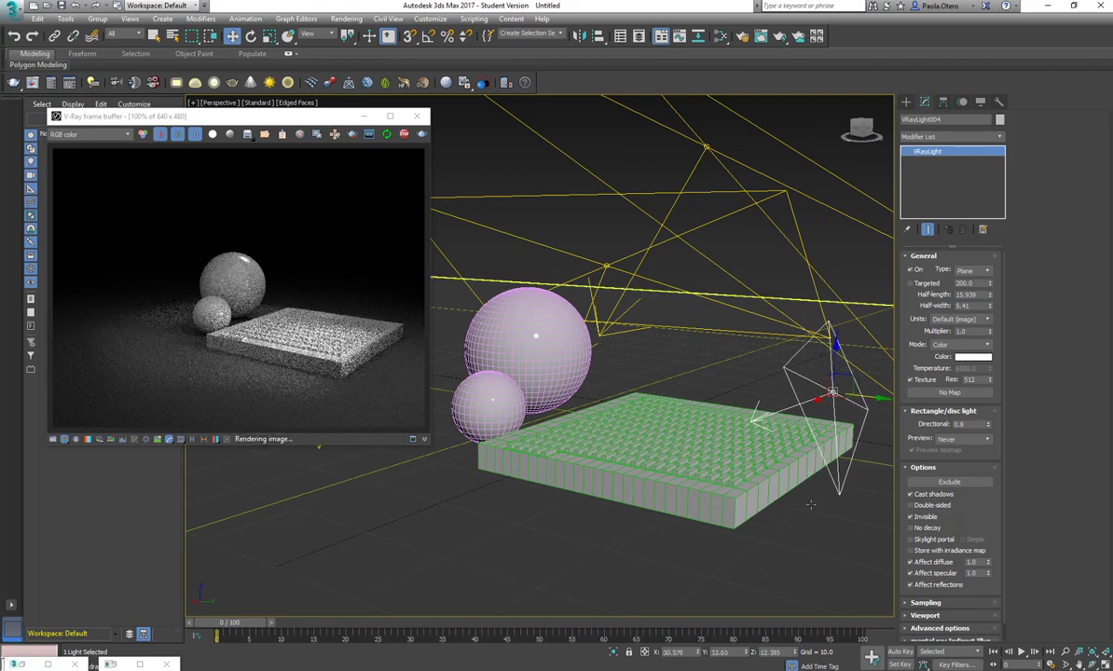
drag(990, 296, 989, 271)
- Select the main light VRayLight001, raise its Multiplier to 2.0 and check the plate's relief in the render
click(706, 147)
scroll(735, 354, up, 5)
alt+middle_drag(735, 391, 714, 359)
mouse_move(643, 347)
middle_down()
mouse_move(667, 362)
mouse_move(641, 360)
middle_up()
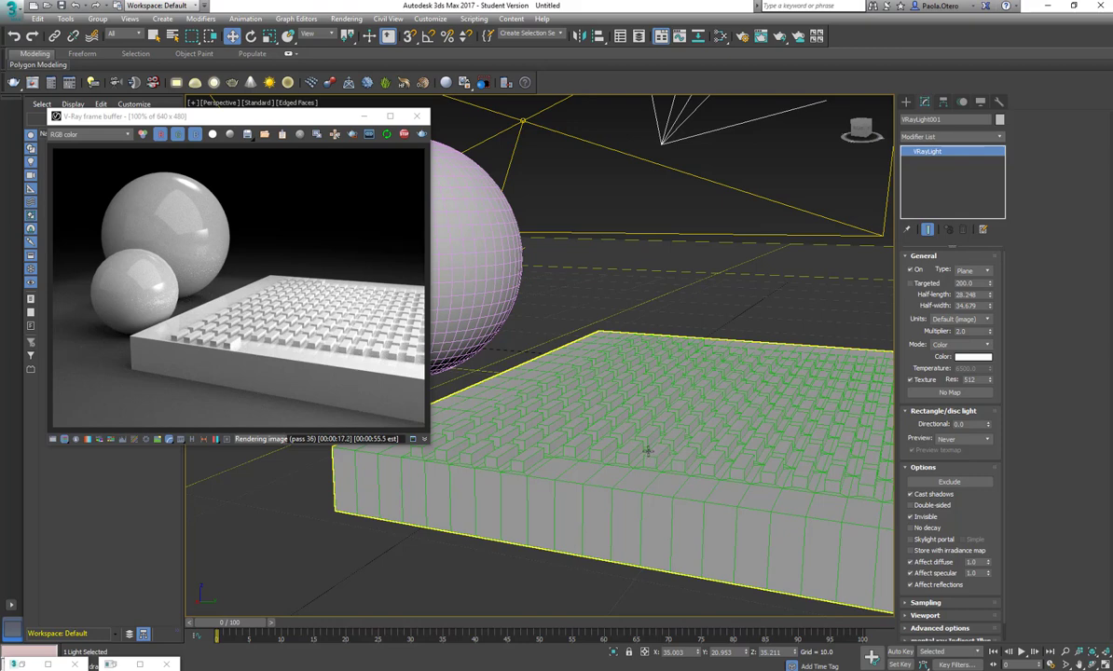
scroll(648, 450, down, 4)
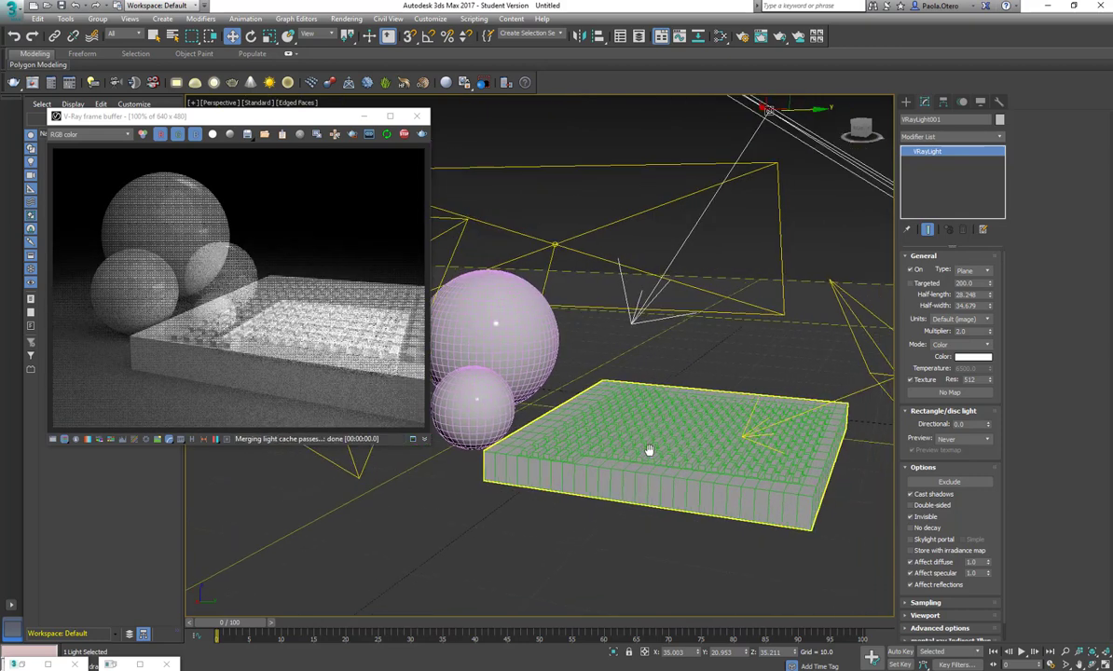